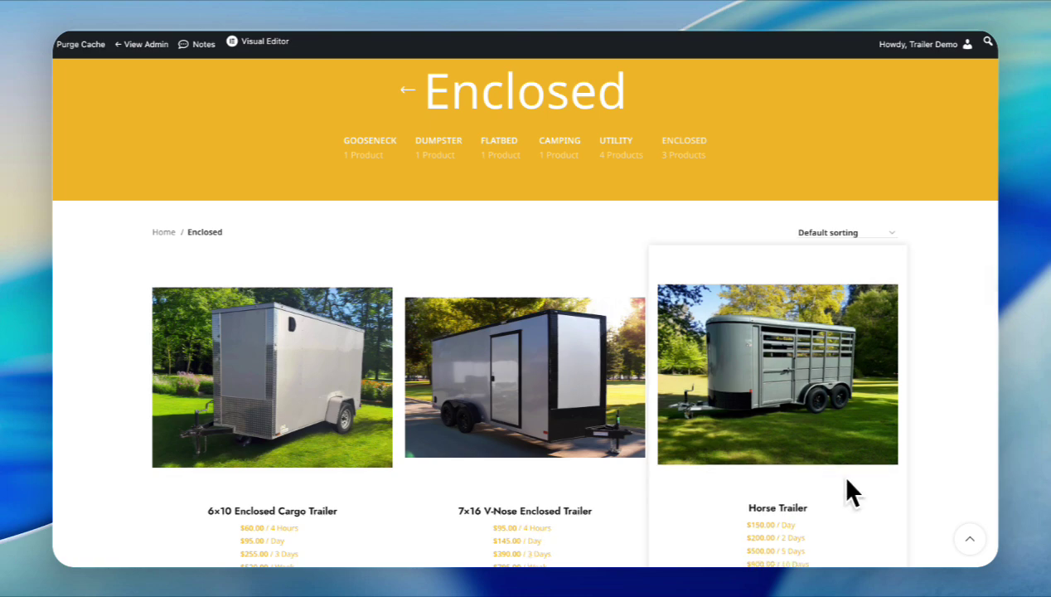
- Set the V-Nose trailer booking from February 15, 2026 7:00 am to February 20, 10:00 pm
{"action": "scroll", "coordinate": [941, 450], "scroll_direction": "down", "scroll_amount": 2}
{"action": "scroll", "coordinate": [949, 451], "scroll_direction": "up", "scroll_amount": 1}
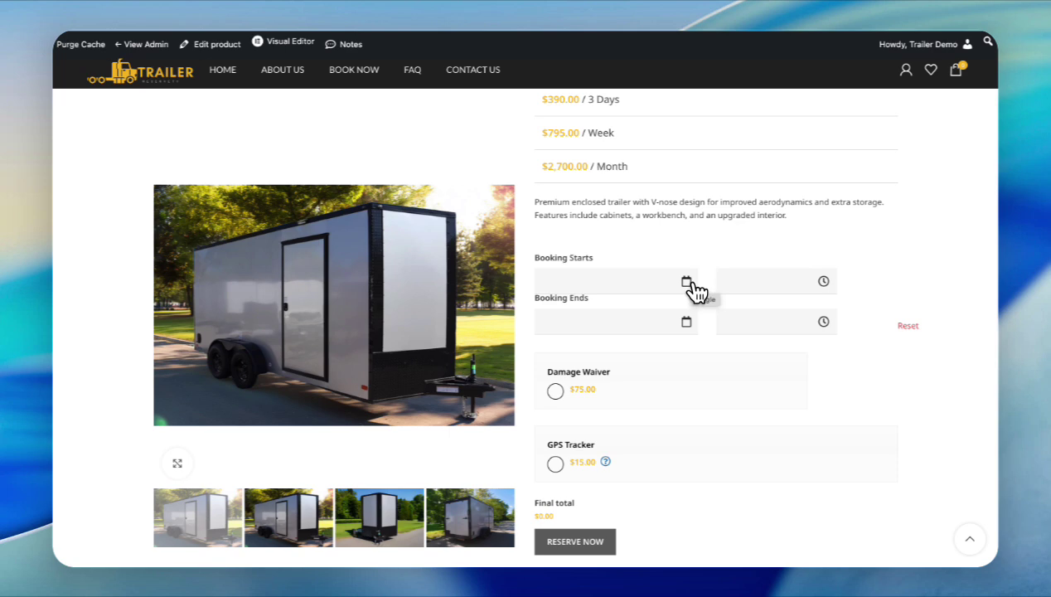
{"action": "left_click", "coordinate": [687, 282]}
{"action": "left_click", "coordinate": [561, 401]}
{"action": "left_click", "coordinate": [775, 365]}
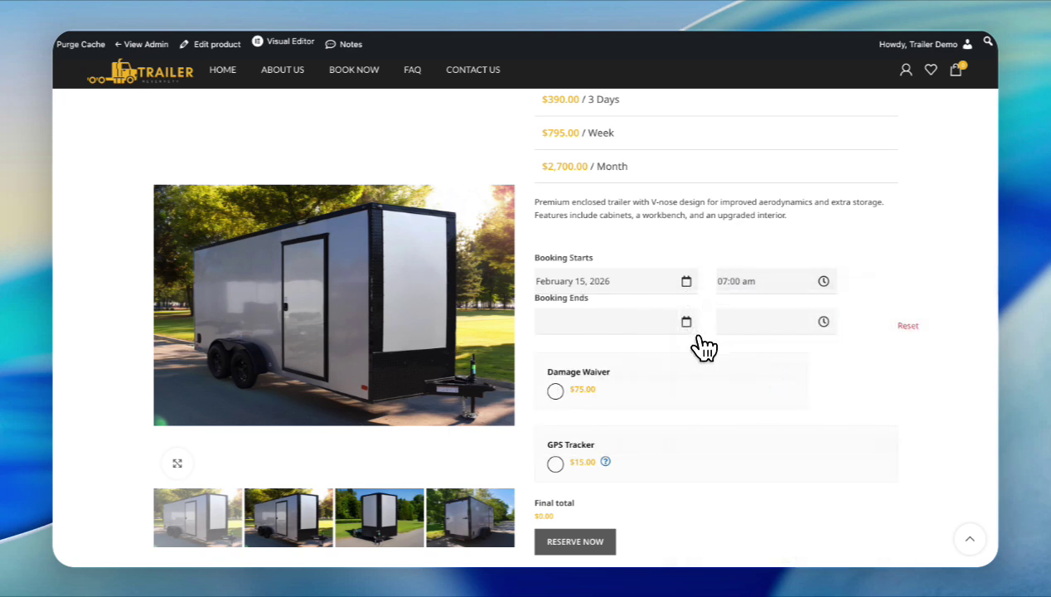
{"action": "left_click", "coordinate": [687, 322]}
{"action": "left_click", "coordinate": [686, 439]}
{"action": "left_click", "coordinate": [776, 291]}
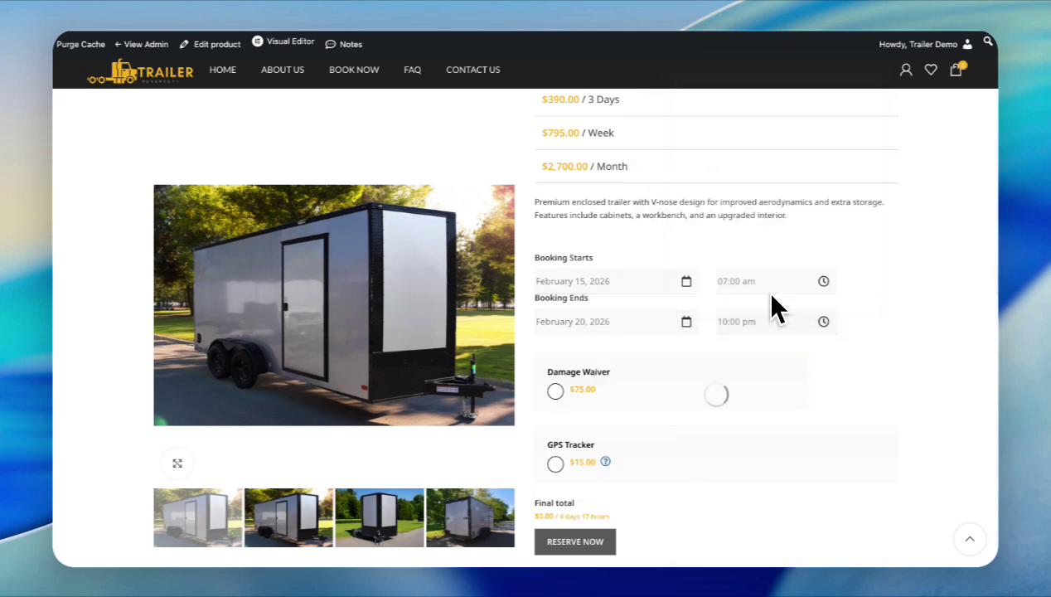
- Add the GPS Tracker option and reserve the trailer to reach checkout
{"action": "scroll", "coordinate": [774, 297], "scroll_direction": "down", "scroll_amount": 2}
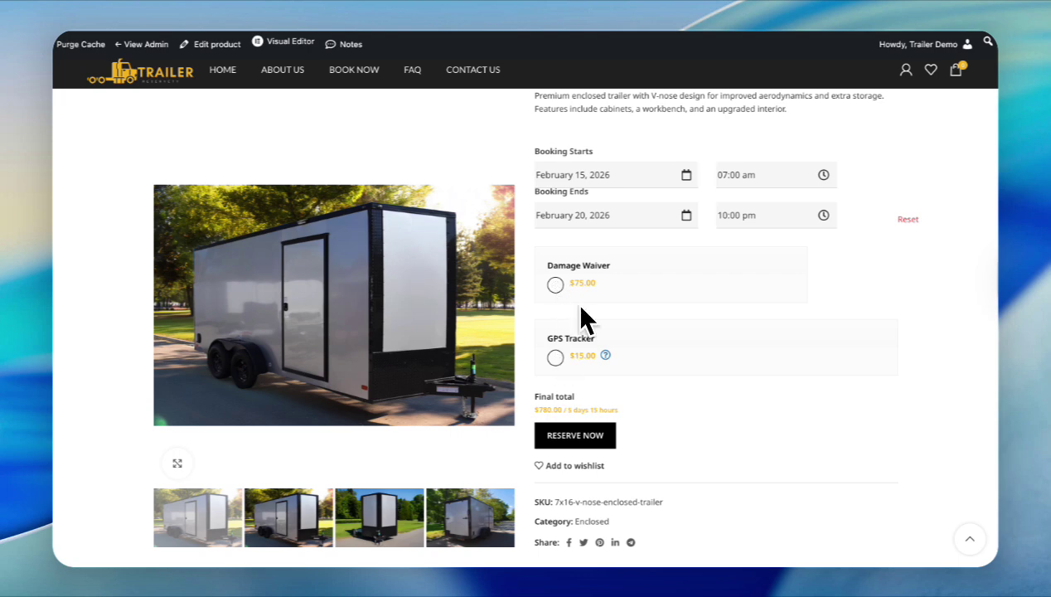
{"action": "left_click", "coordinate": [556, 357]}
{"action": "scroll", "coordinate": [580, 332], "scroll_direction": "down", "scroll_amount": 2}
{"action": "left_click", "coordinate": [602, 339]}
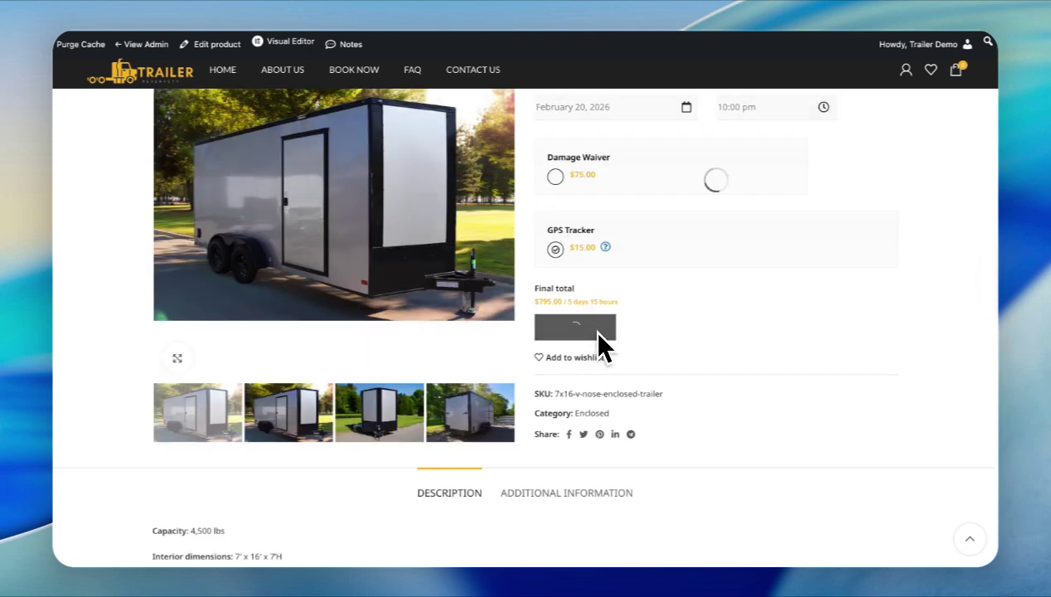
{"action": "scroll", "coordinate": [899, 368], "scroll_direction": "down", "scroll_amount": 4}
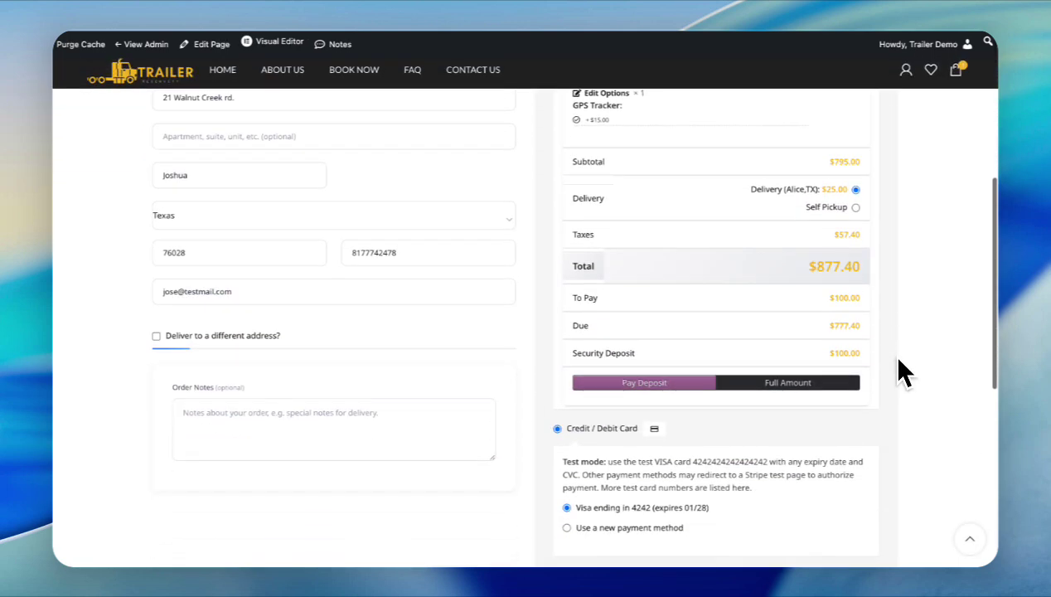
- Choose to pay the full $877.40, accept the terms and conditions, and place the order
{"action": "scroll", "coordinate": [898, 362], "scroll_direction": "down", "scroll_amount": 3}
{"action": "scroll", "coordinate": [898, 364], "scroll_direction": "up", "scroll_amount": 1}
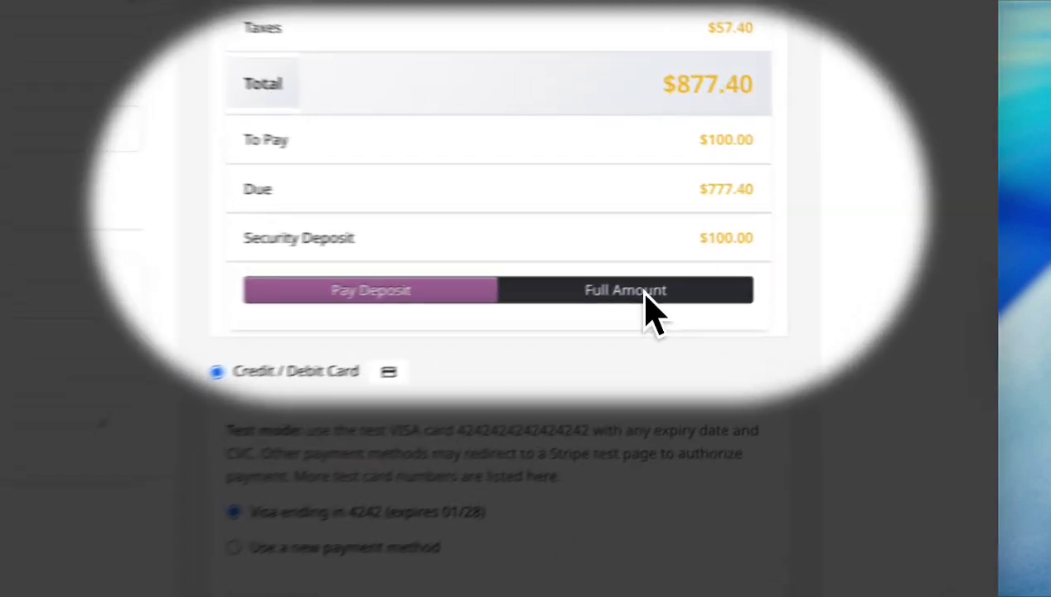
{"action": "left_click", "coordinate": [796, 257]}
{"action": "left_click", "coordinate": [332, 322]}
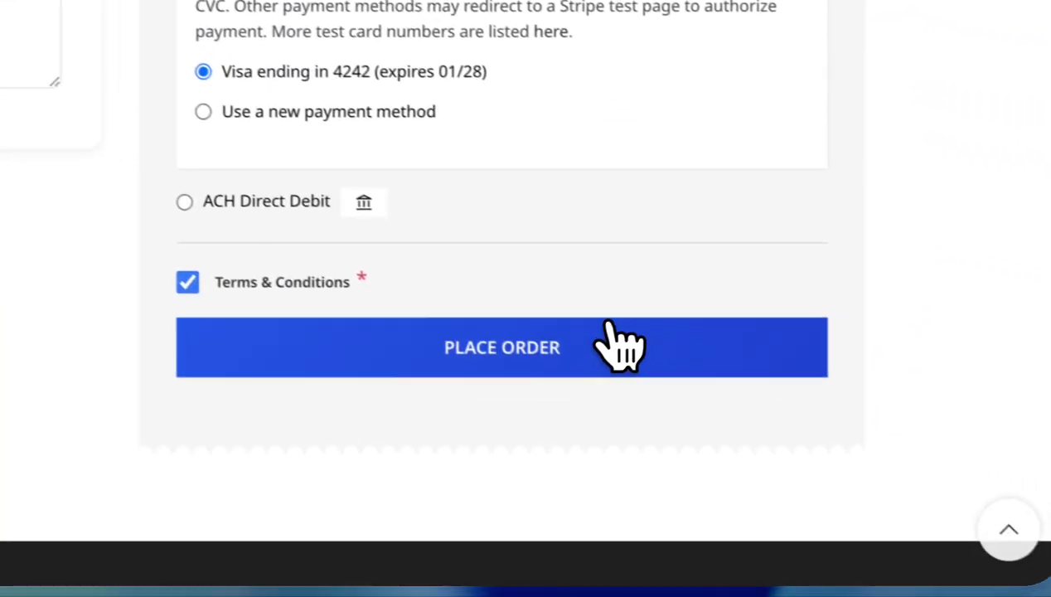
{"action": "left_click", "coordinate": [615, 361]}
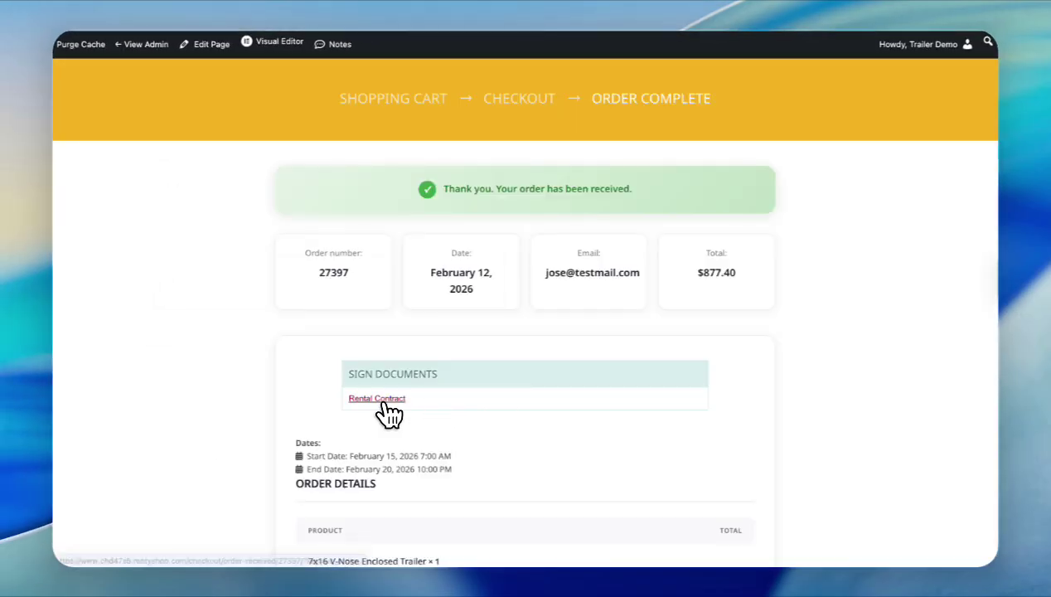
- Fill in the rental contract with the customer's last name and e-mail, and draw the signature
{"action": "left_click", "coordinate": [382, 401]}
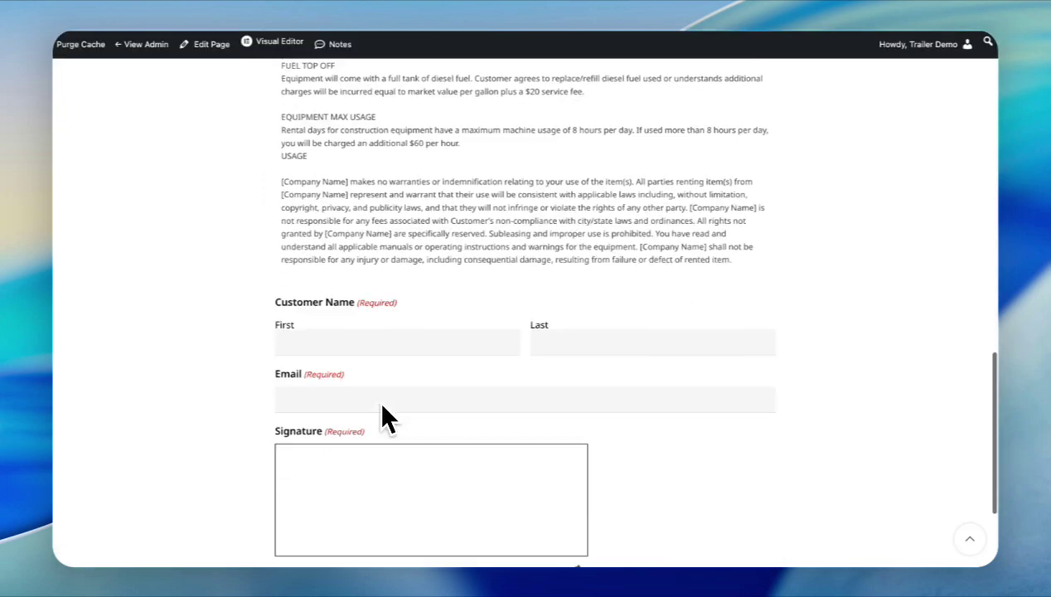
{"action": "left_click", "coordinate": [539, 324]}
{"action": "type", "text": "Martinez"}
{"action": "left_click", "coordinate": [349, 376]}
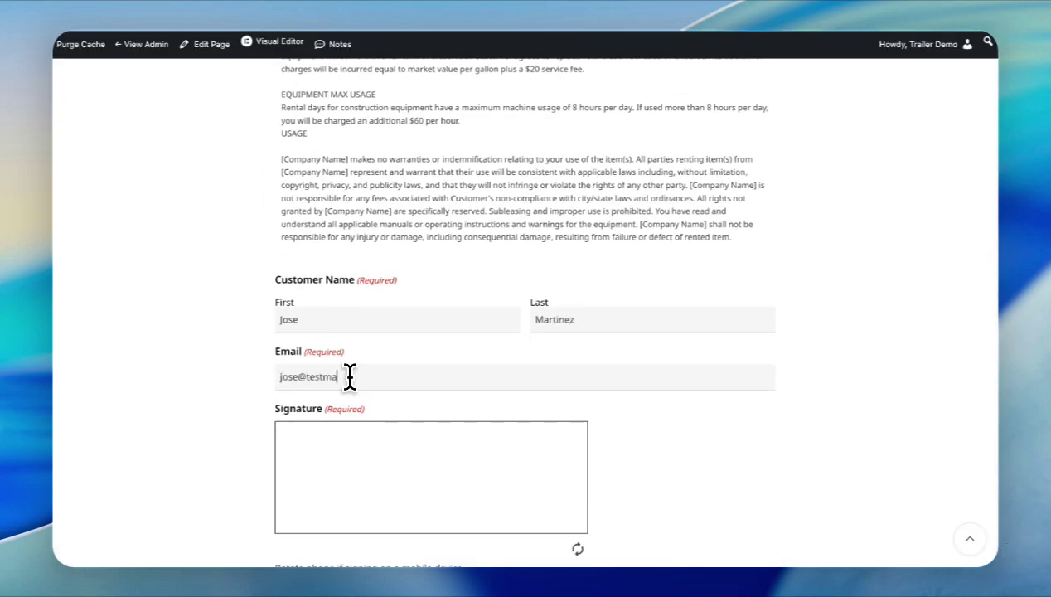
{"action": "mouse_move", "coordinate": [300, 451]}
{"action": "left_mouse_down"}
{"action": "mouse_move", "coordinate": [325, 525]}
{"action": "mouse_move", "coordinate": [454, 504]}
{"action": "mouse_move", "coordinate": [490, 464]}
{"action": "left_mouse_up"}
{"action": "scroll", "coordinate": [431, 497], "scroll_direction": "down", "scroll_amount": 2}
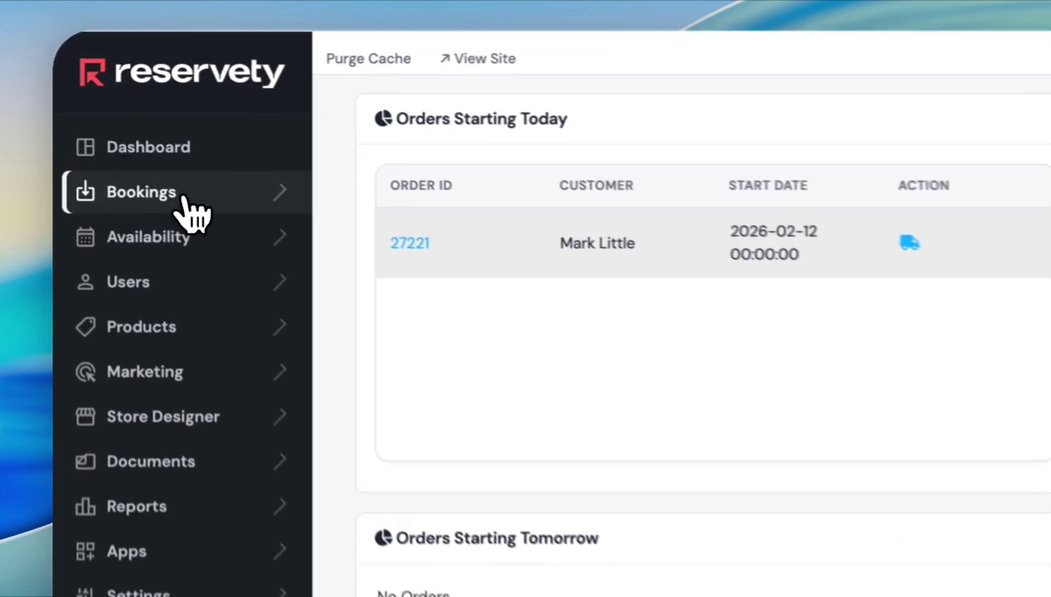
- Open the full Orders list under Bookings
{"action": "left_click", "coordinate": [118, 121]}
{"action": "left_click", "coordinate": [126, 267]}
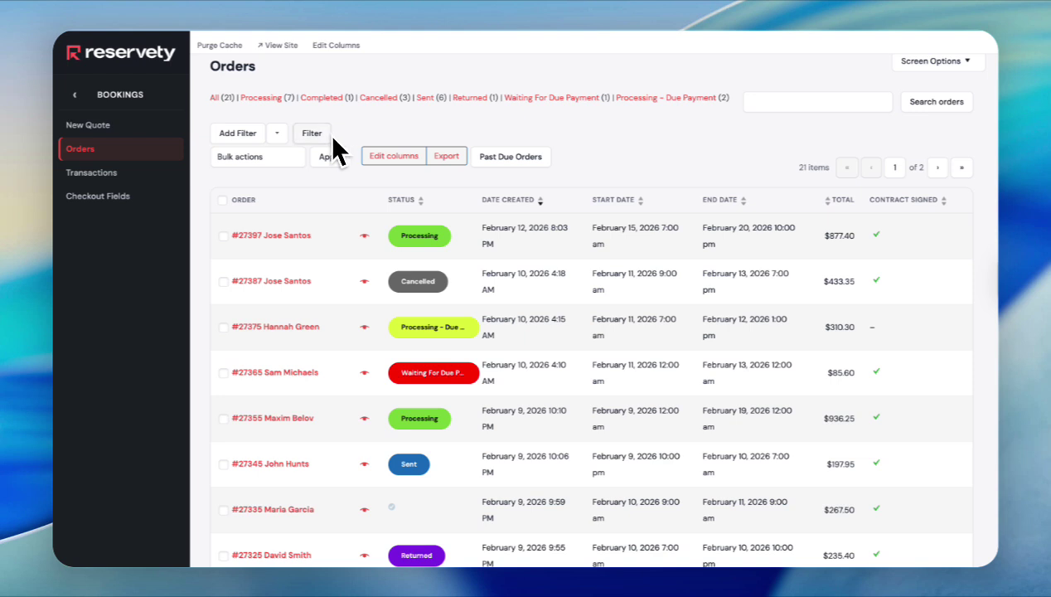
{"action": "scroll", "coordinate": [319, 182], "scroll_direction": "down", "scroll_amount": 1}
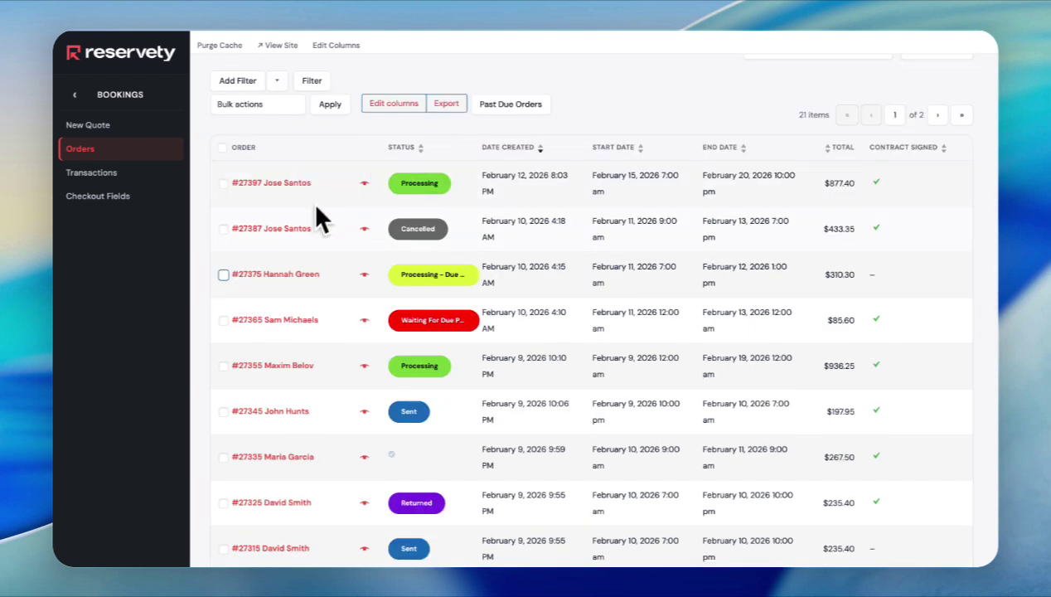
- Select the cancelled order and move it to Trash with the Bulk actions menu
{"action": "left_click", "coordinate": [224, 275]}
{"action": "left_click", "coordinate": [266, 106]}
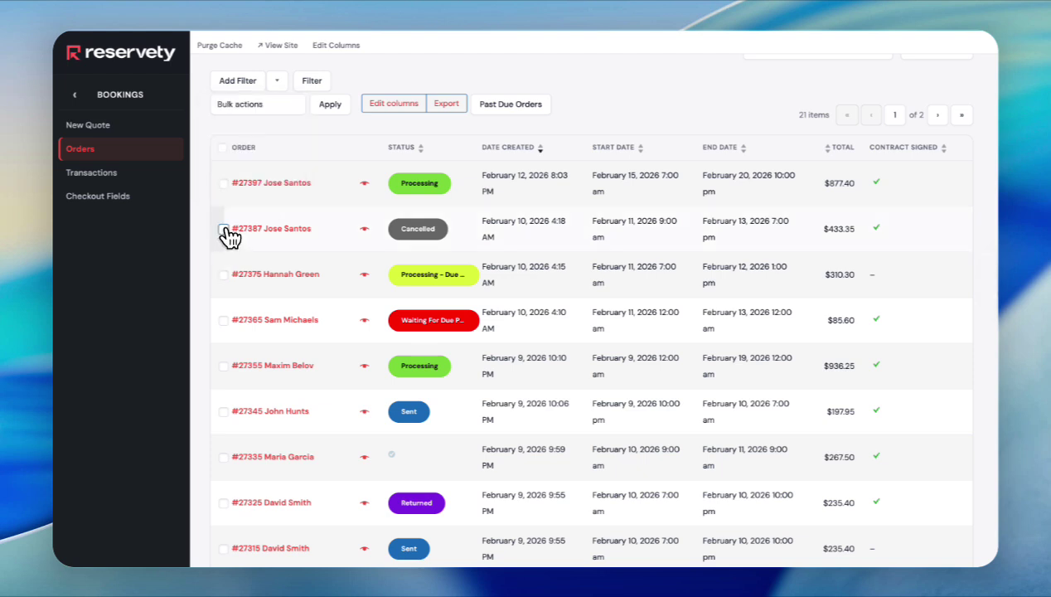
{"action": "left_click", "coordinate": [223, 228]}
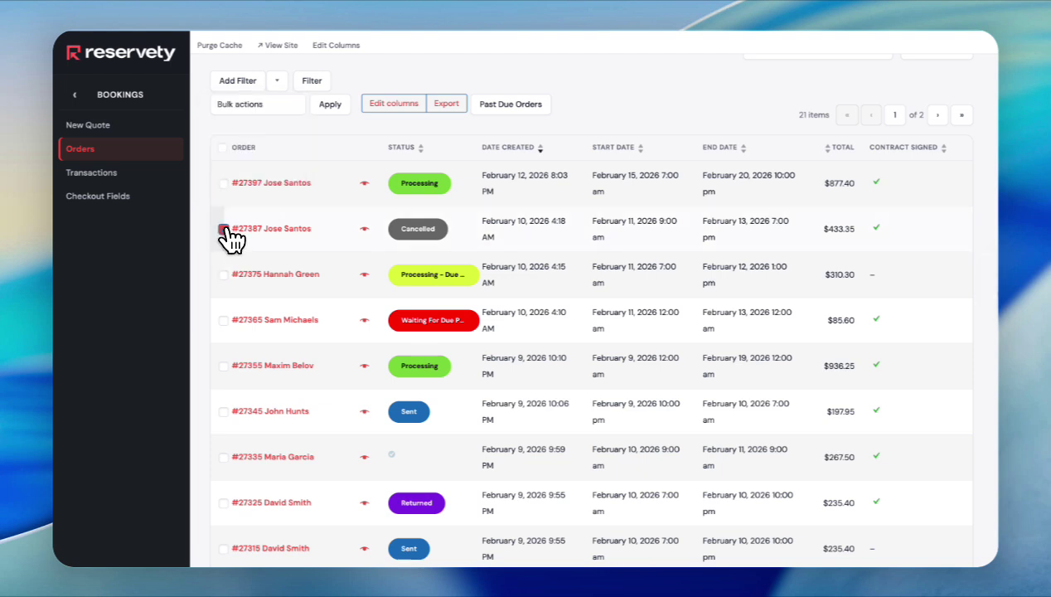
{"action": "left_click", "coordinate": [290, 108]}
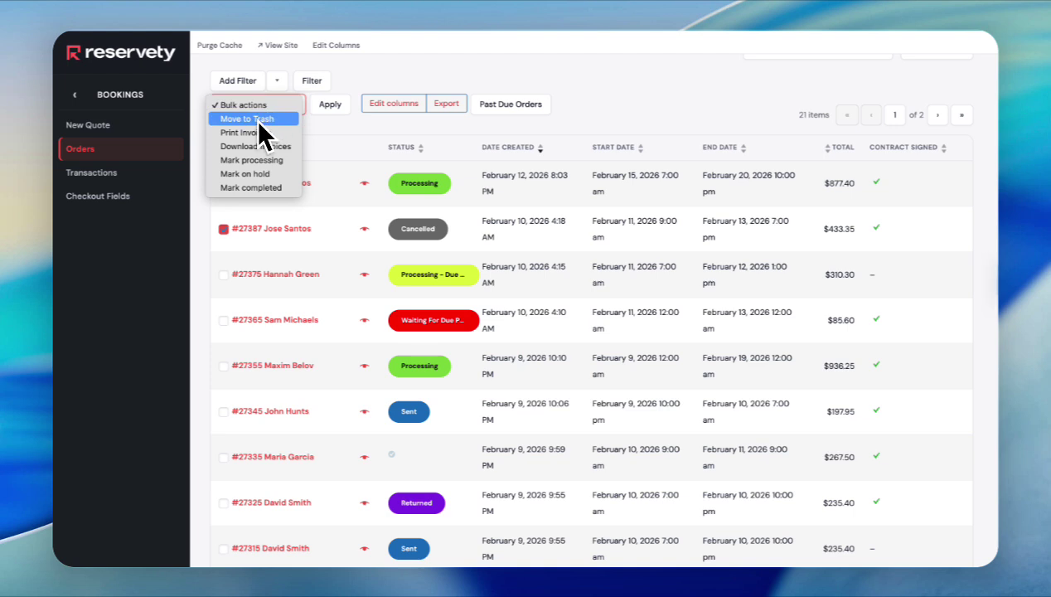
{"action": "left_click", "coordinate": [255, 118]}
{"action": "left_click", "coordinate": [332, 105]}
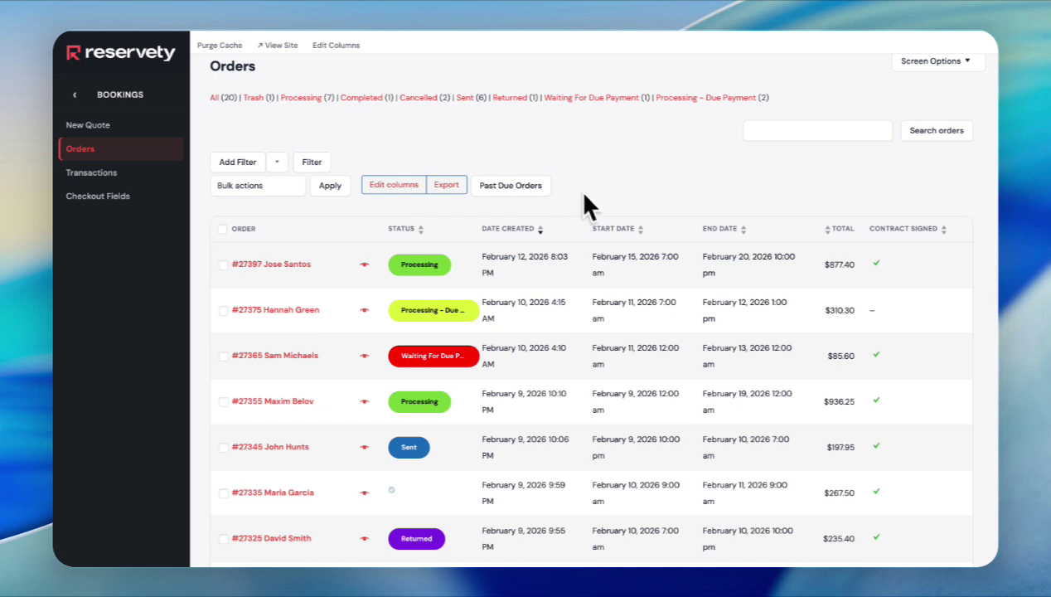
{"action": "scroll", "coordinate": [602, 124], "scroll_direction": "down", "scroll_amount": 1}
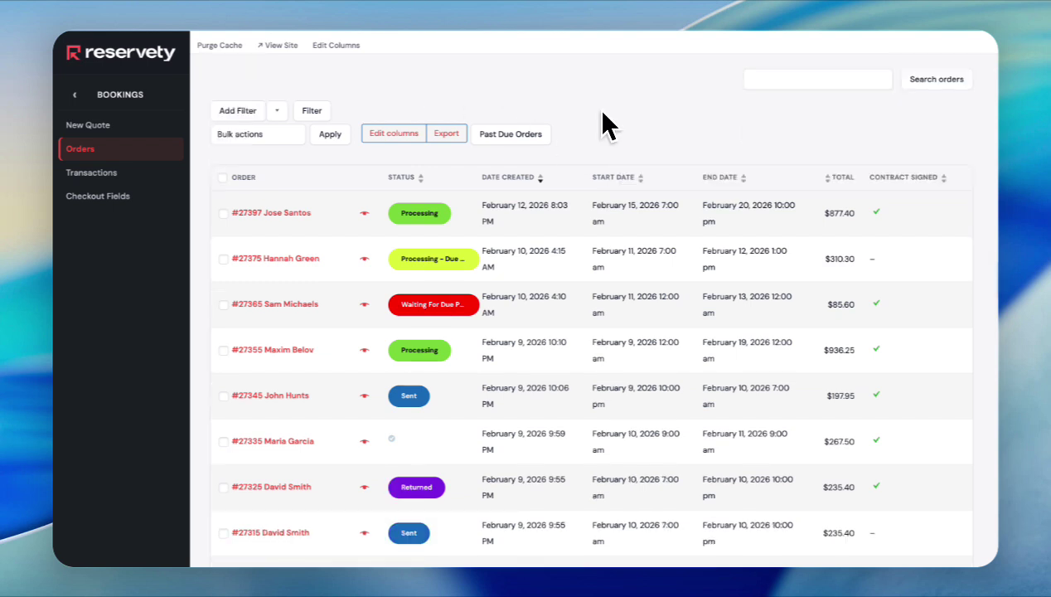
- Open the newest trailer order's edit page, leaving its status at Processing
{"action": "left_click", "coordinate": [294, 217]}
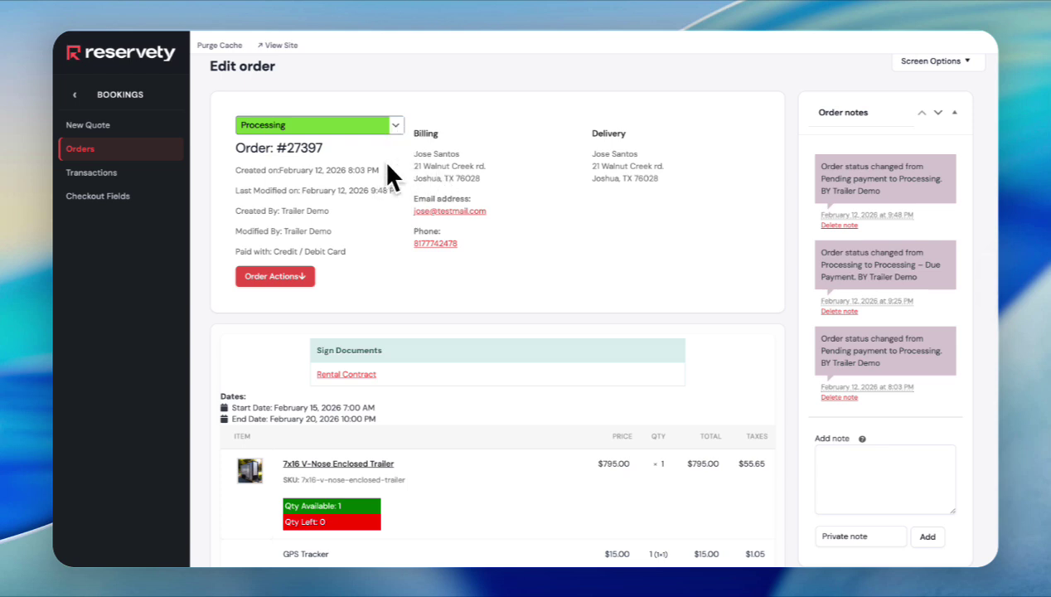
{"action": "left_click", "coordinate": [396, 128]}
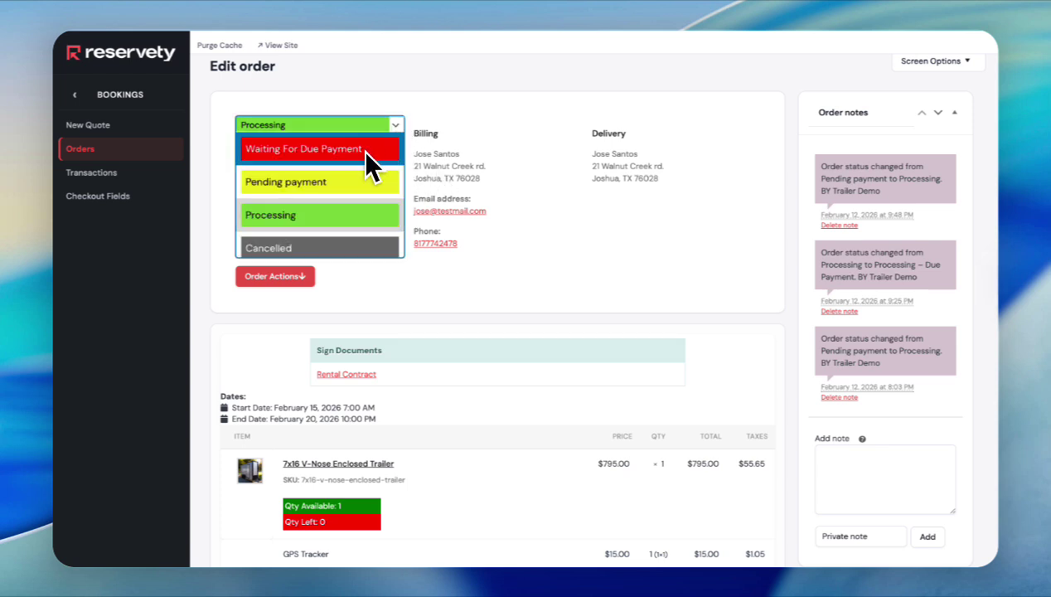
{"action": "scroll", "coordinate": [365, 170], "scroll_direction": "down", "scroll_amount": 3}
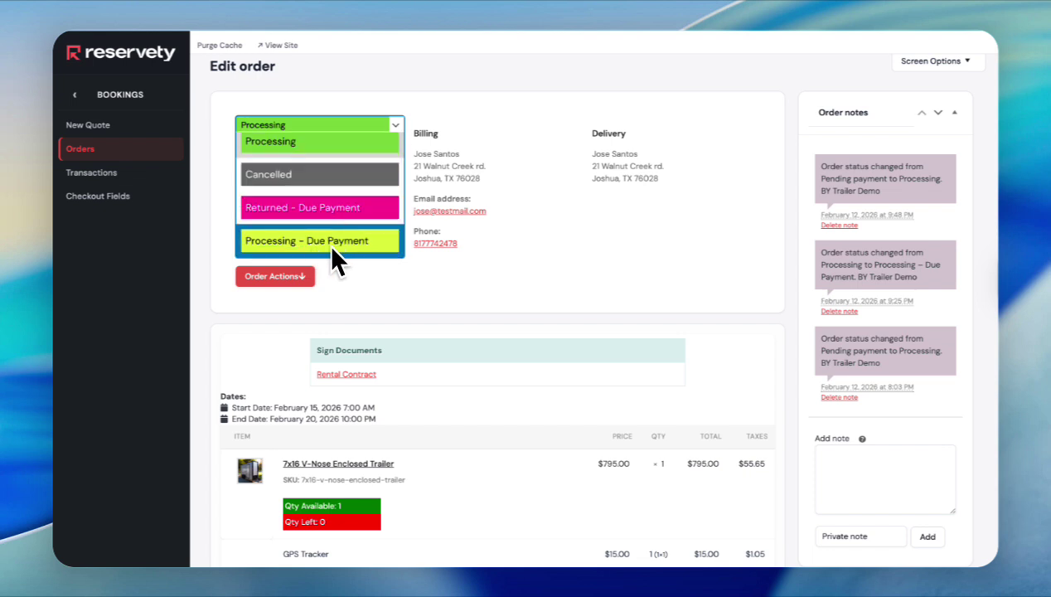
{"action": "left_click", "coordinate": [512, 223]}
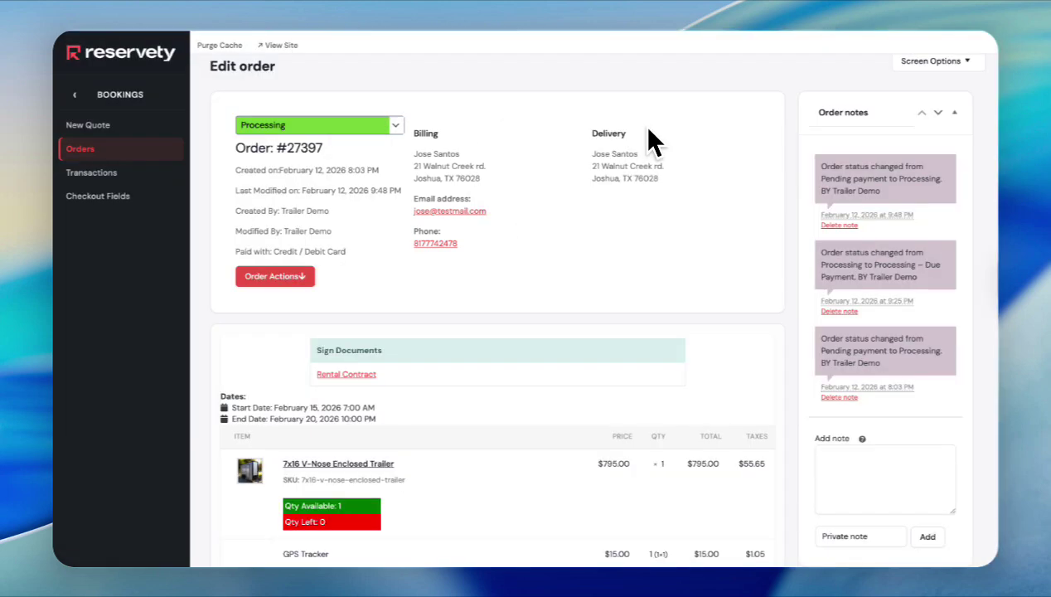
{"action": "scroll", "coordinate": [738, 402], "scroll_direction": "down", "scroll_amount": 1}
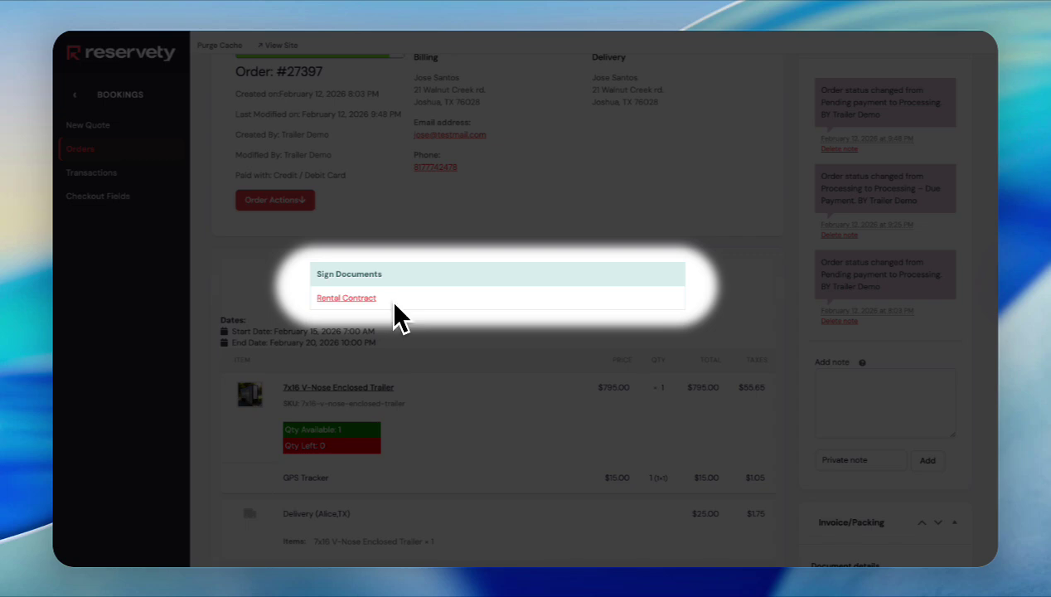
{"action": "scroll", "coordinate": [422, 306], "scroll_direction": "down", "scroll_amount": 3}
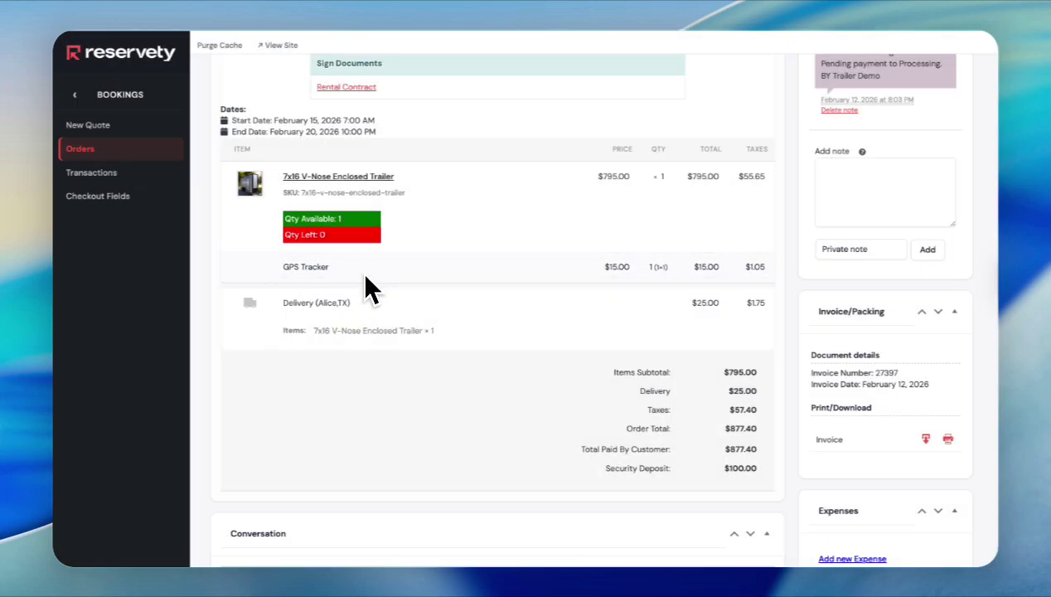
{"action": "scroll", "coordinate": [395, 286], "scroll_direction": "down", "scroll_amount": 1}
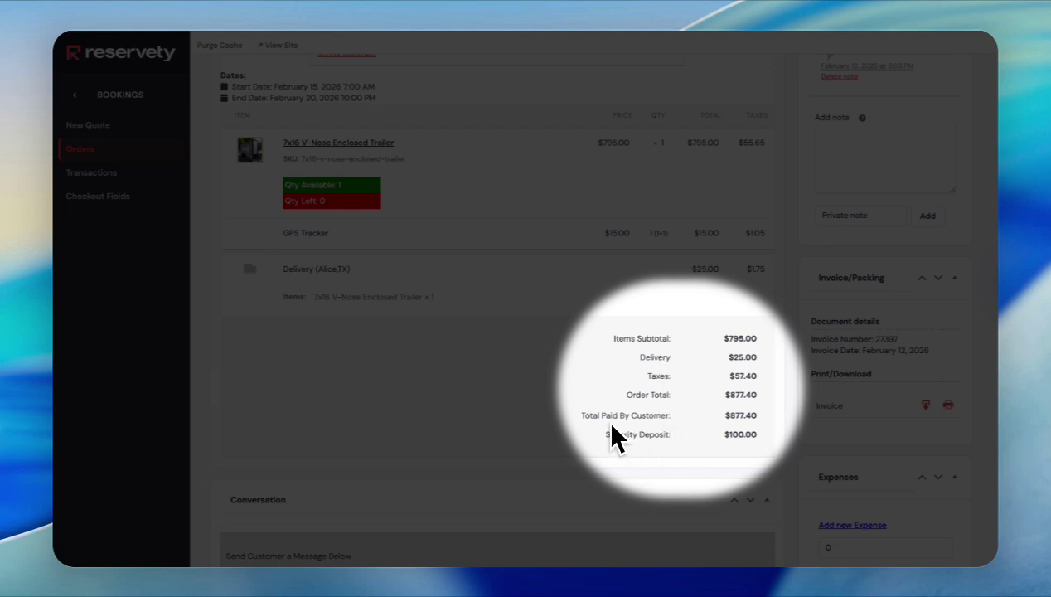
{"action": "scroll", "coordinate": [591, 360], "scroll_direction": "down", "scroll_amount": 1}
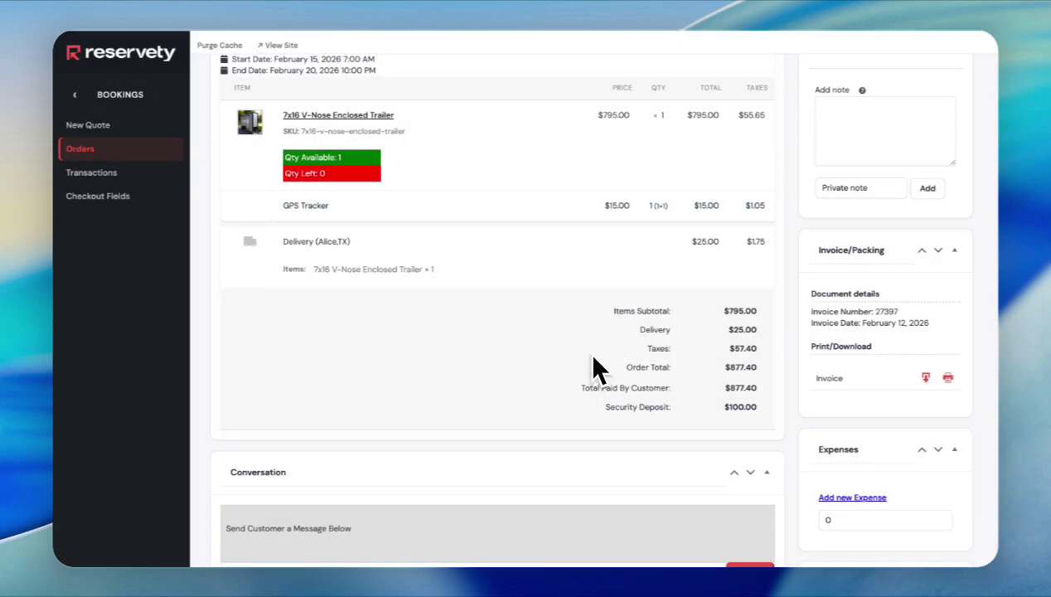
{"action": "scroll", "coordinate": [595, 369], "scroll_direction": "down", "scroll_amount": 3}
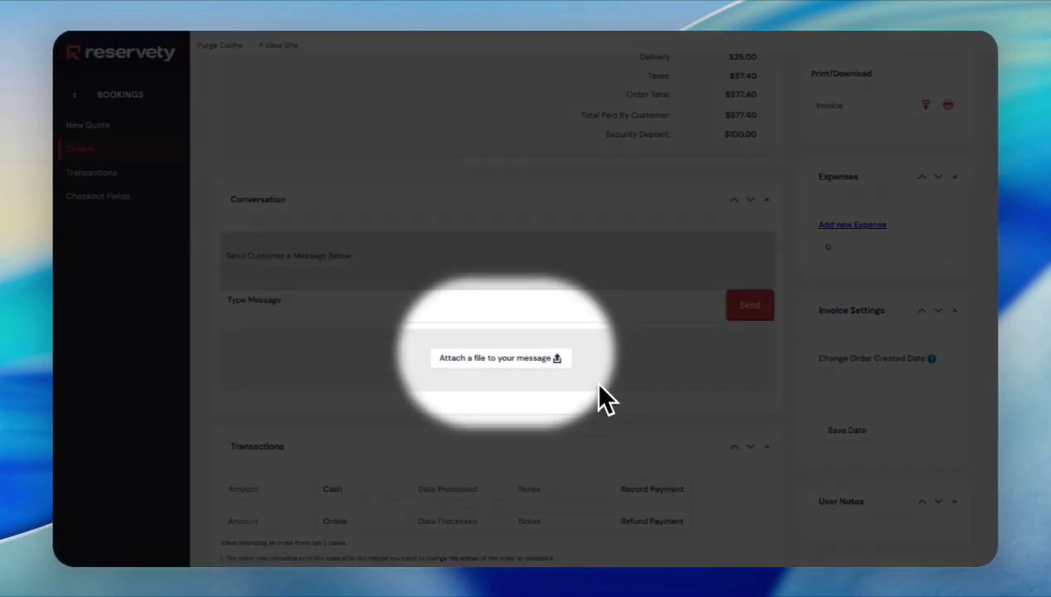
{"action": "scroll", "coordinate": [600, 386], "scroll_direction": "down", "scroll_amount": 1}
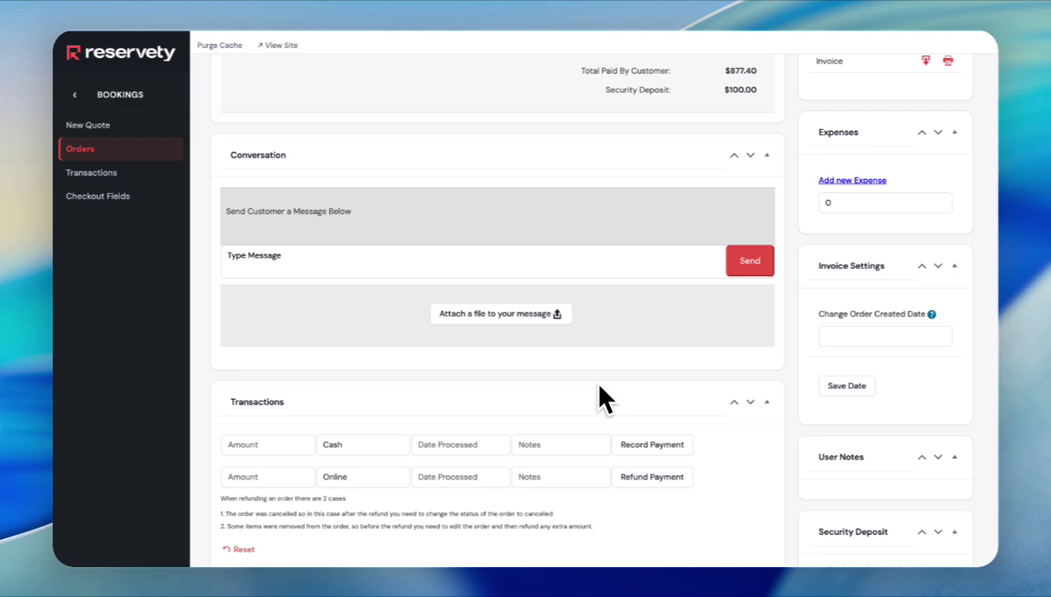
{"action": "scroll", "coordinate": [599, 385], "scroll_direction": "down", "scroll_amount": 5}
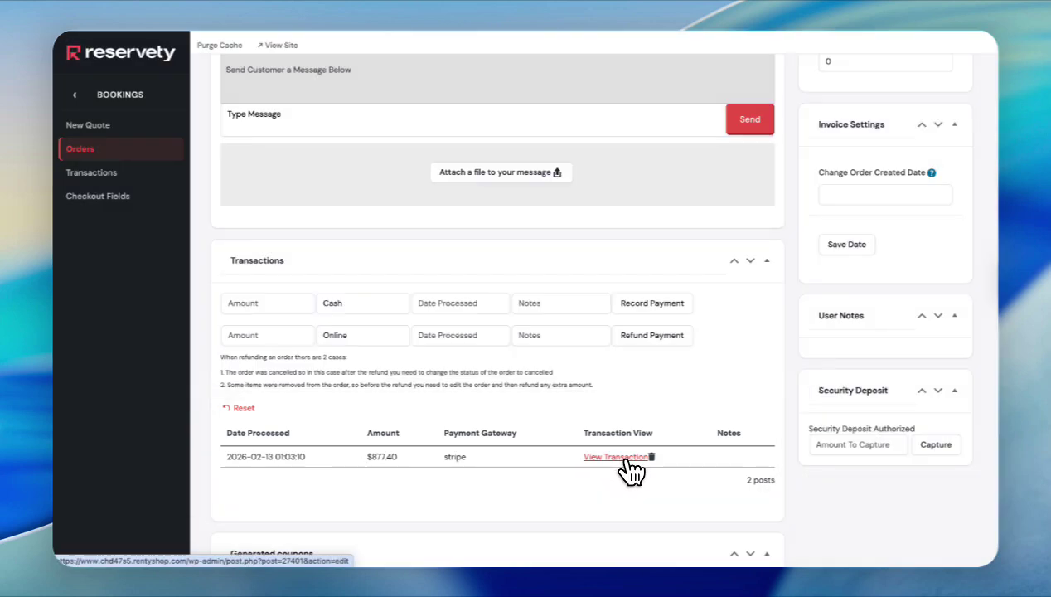
- Open payment order #27401 through View Transaction and scroll to its Transactions panel
{"action": "left_click", "coordinate": [627, 461]}
{"action": "scroll", "coordinate": [582, 387], "scroll_direction": "down", "scroll_amount": 2}
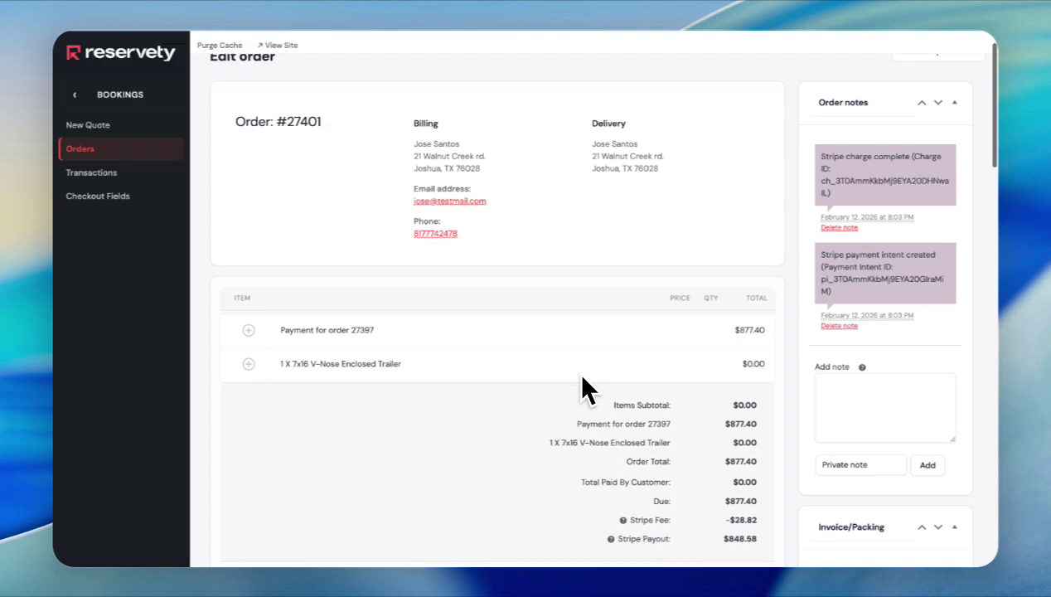
{"action": "scroll", "coordinate": [584, 381], "scroll_direction": "down", "scroll_amount": 1}
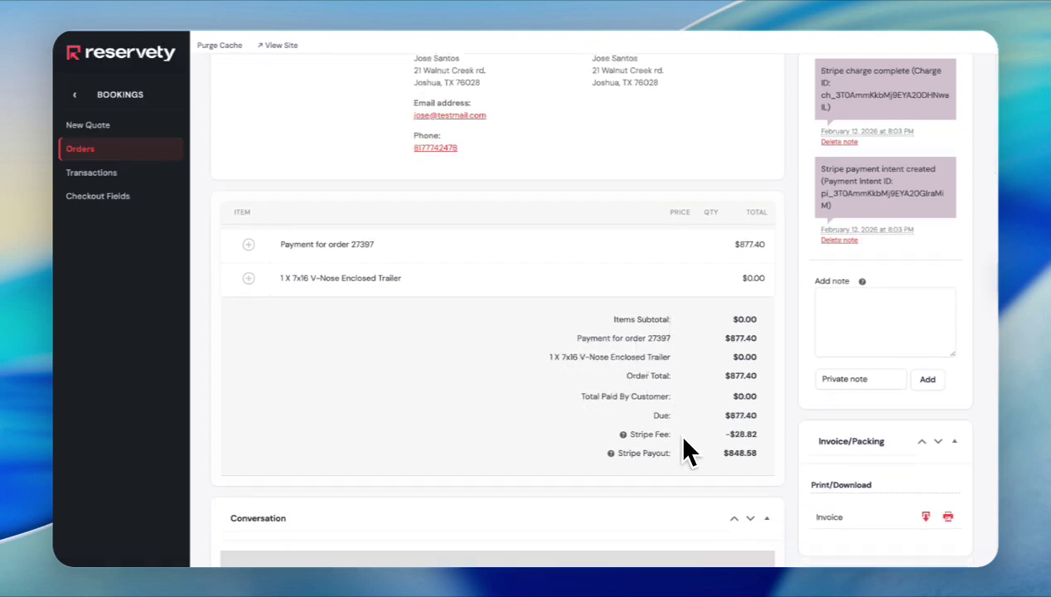
{"action": "scroll", "coordinate": [683, 449], "scroll_direction": "down", "scroll_amount": 6}
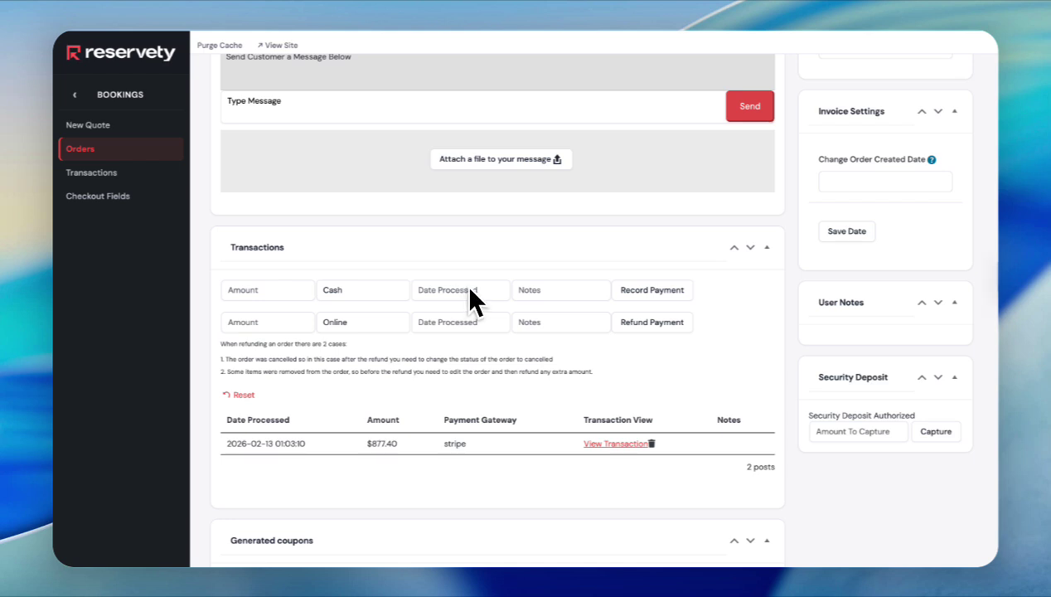
- Record a $50.00 cash payment processed February 13, 2026 with the note '10 BIG BOXES'
{"action": "left_click", "coordinate": [277, 290]}
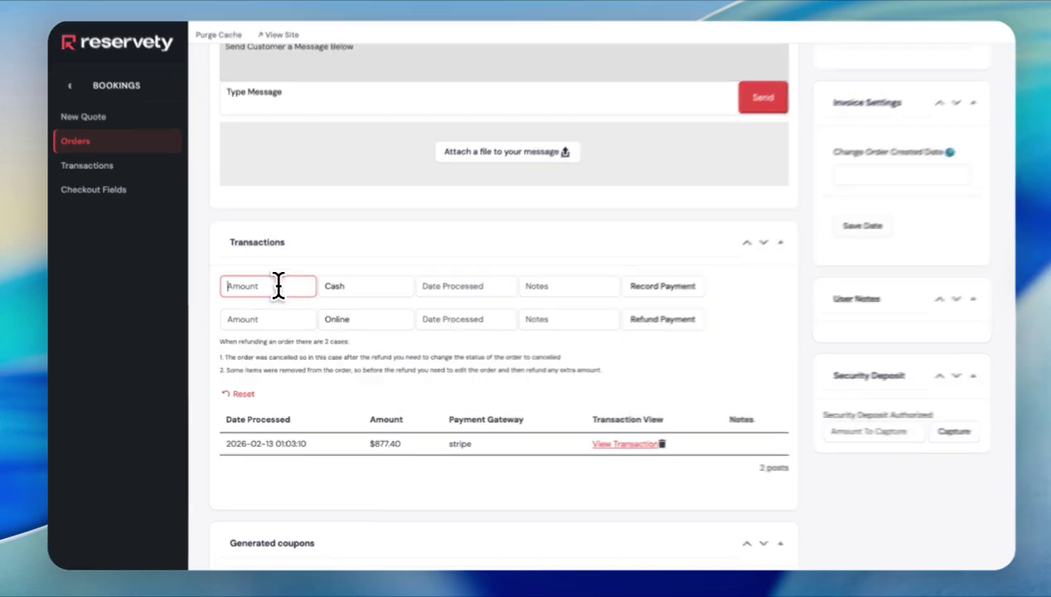
{"action": "type", "text": "50"}
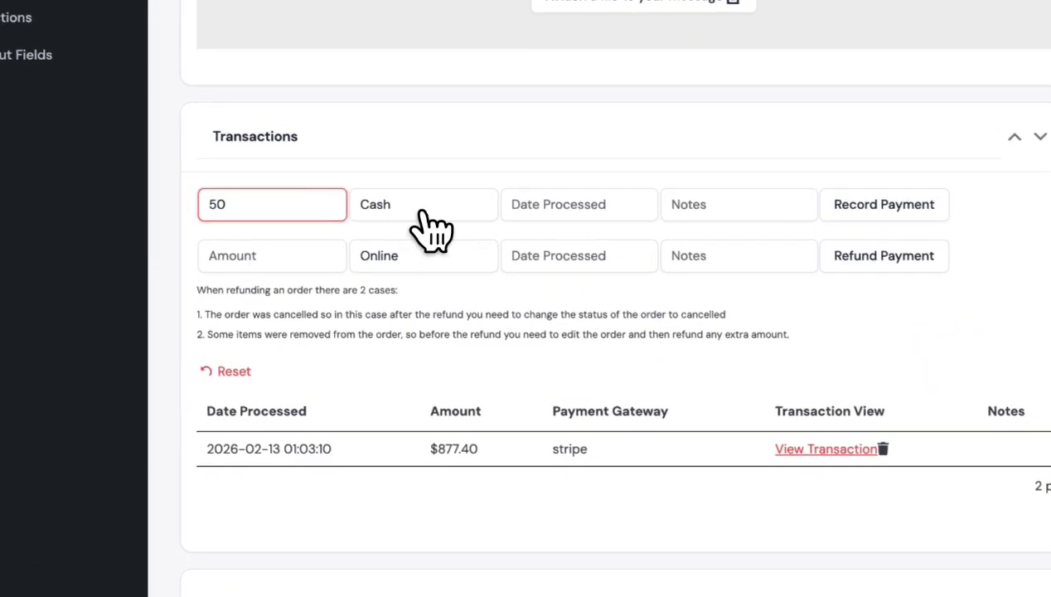
{"action": "left_click", "coordinate": [424, 213]}
{"action": "left_click", "coordinate": [562, 202]}
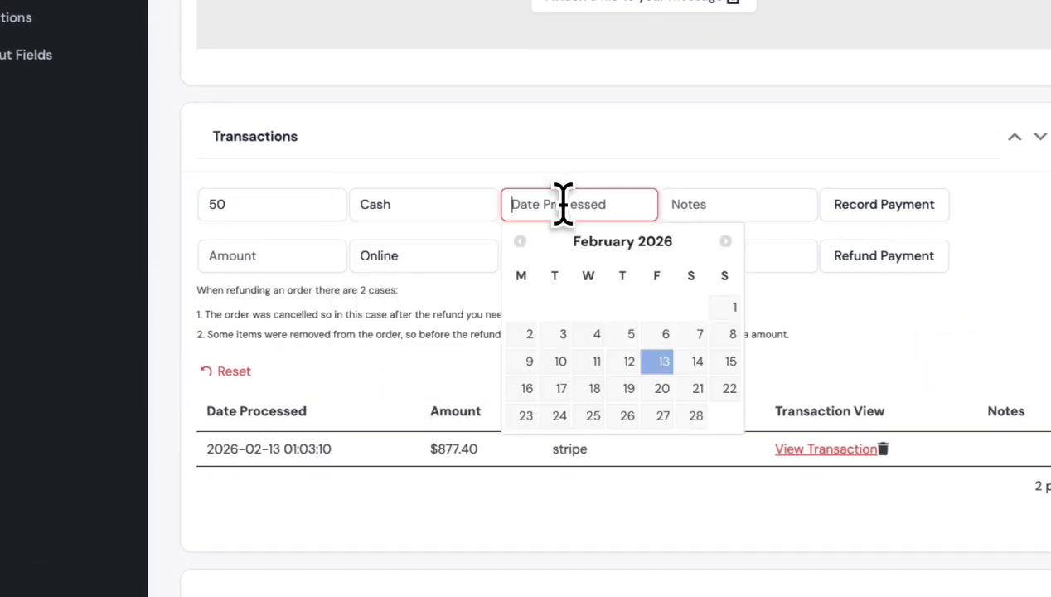
{"action": "left_click", "coordinate": [664, 365]}
{"action": "left_click", "coordinate": [737, 213]}
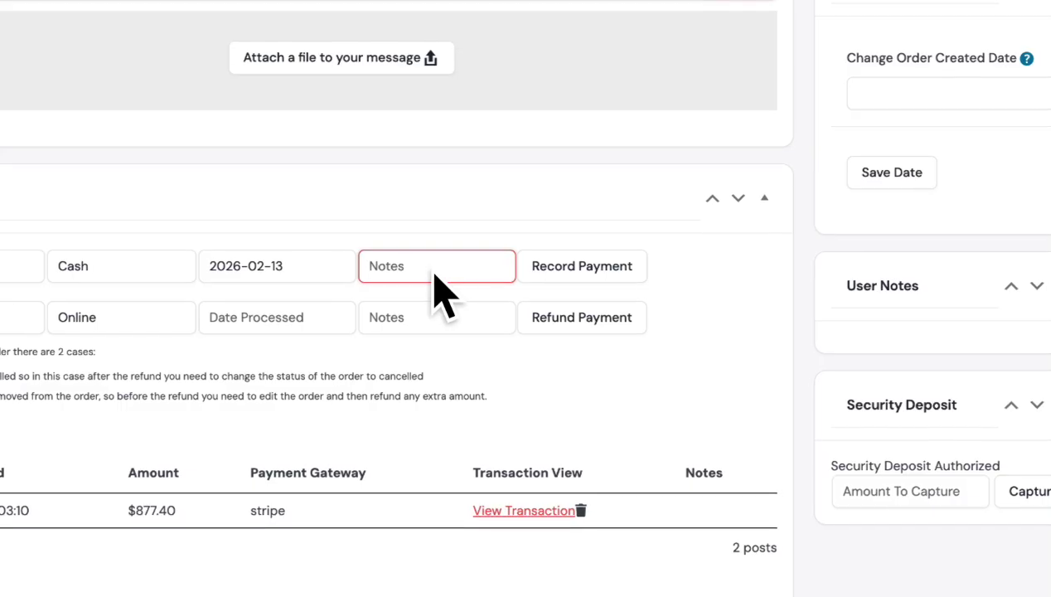
{"action": "type", "text": "10"}
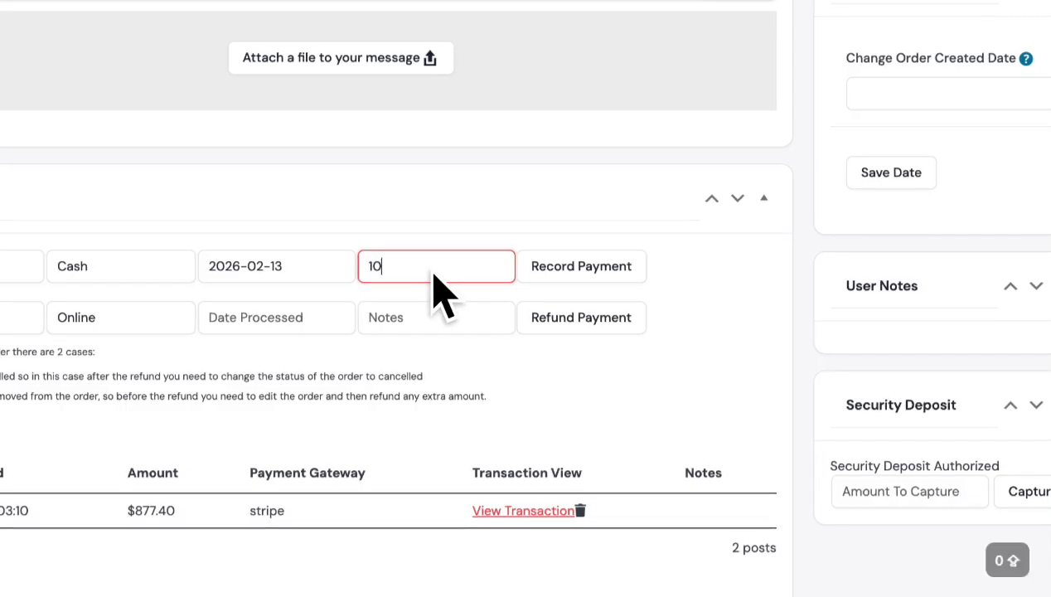
{"action": "type", "text": " BIG BOXES"}
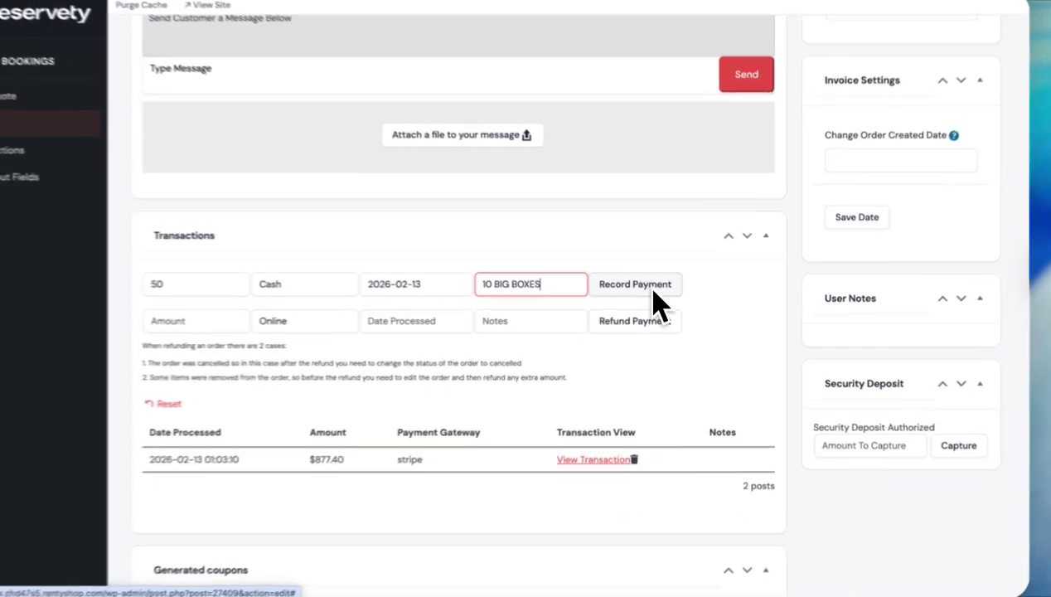
{"action": "left_click", "coordinate": [603, 275]}
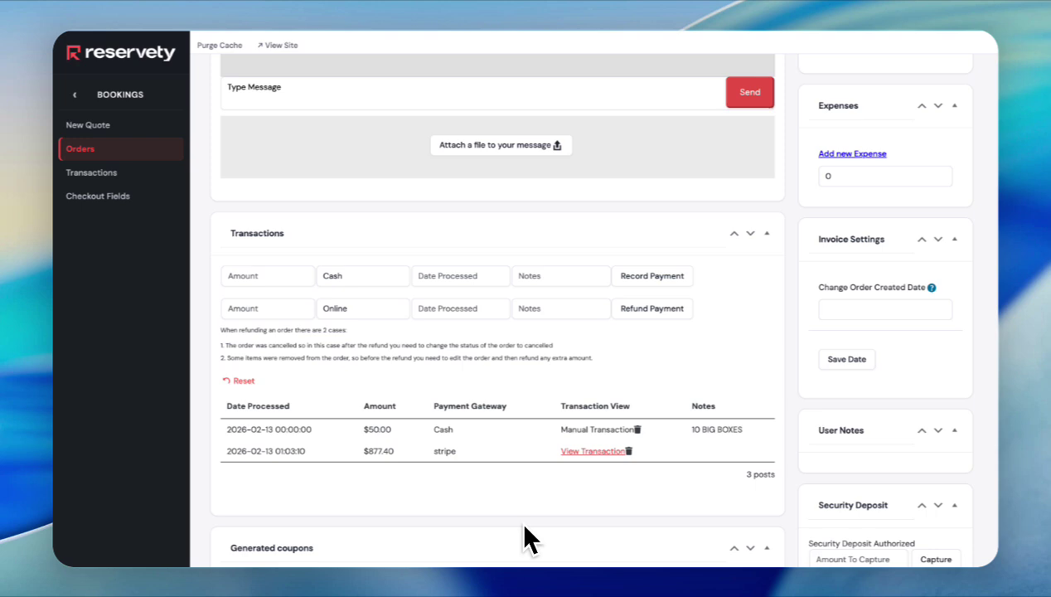
{"action": "scroll", "coordinate": [524, 539], "scroll_direction": "up", "scroll_amount": 15}
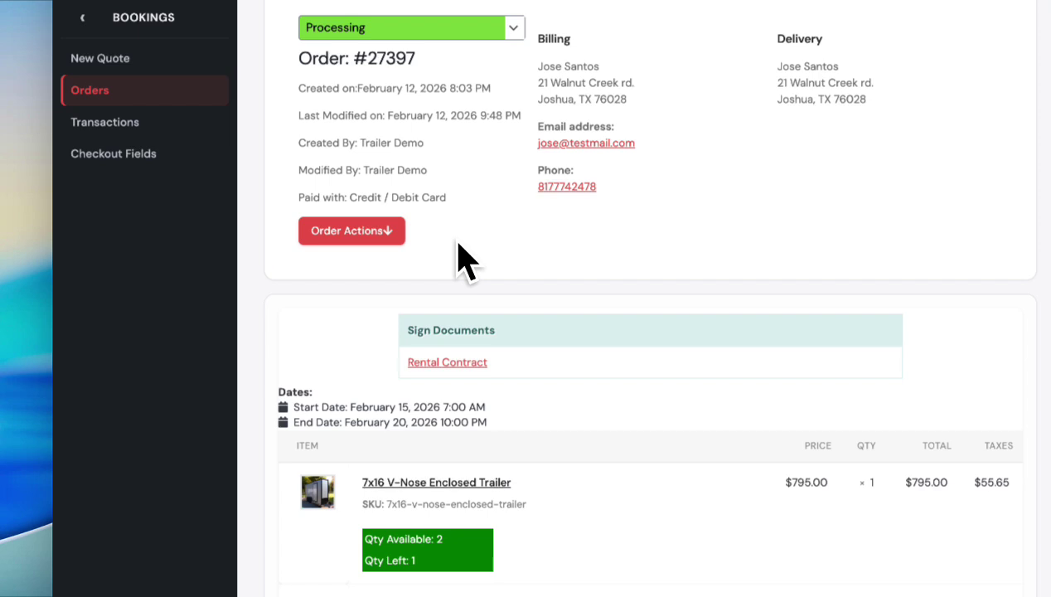
- Open order #27397 with Edit Order and review its products, cart and $877.40 paid total
{"action": "left_click", "coordinate": [386, 236]}
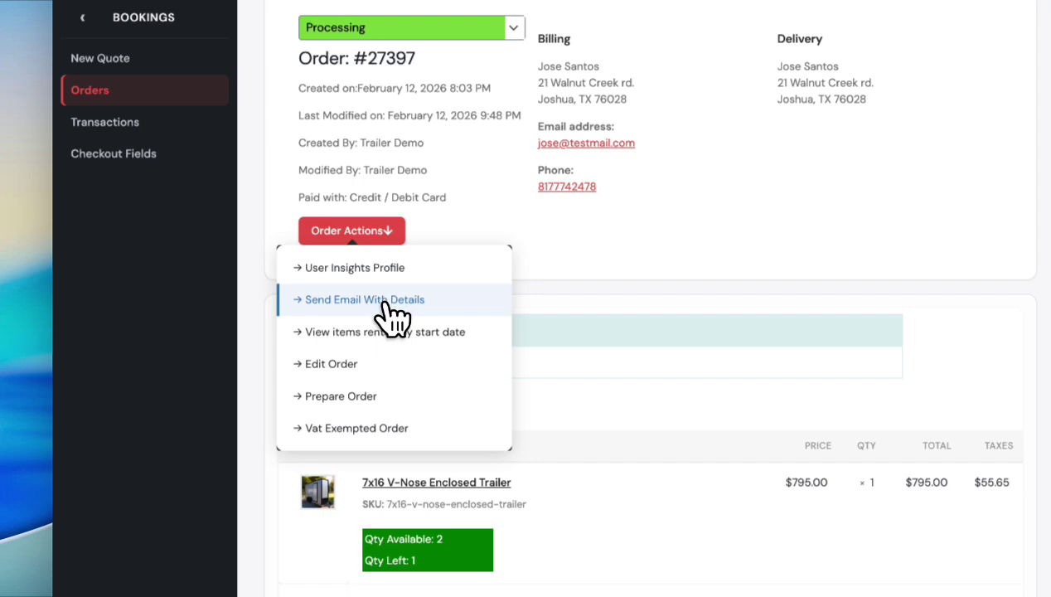
{"action": "left_click", "coordinate": [351, 365]}
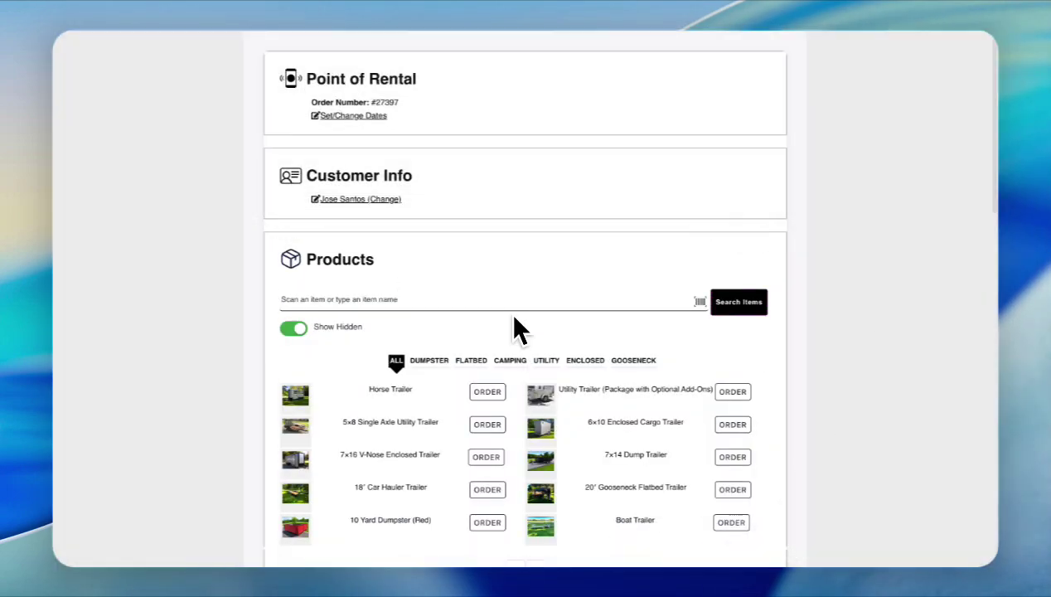
{"action": "scroll", "coordinate": [514, 318], "scroll_direction": "down", "scroll_amount": 1}
{"action": "scroll", "coordinate": [515, 319], "scroll_direction": "down", "scroll_amount": 5}
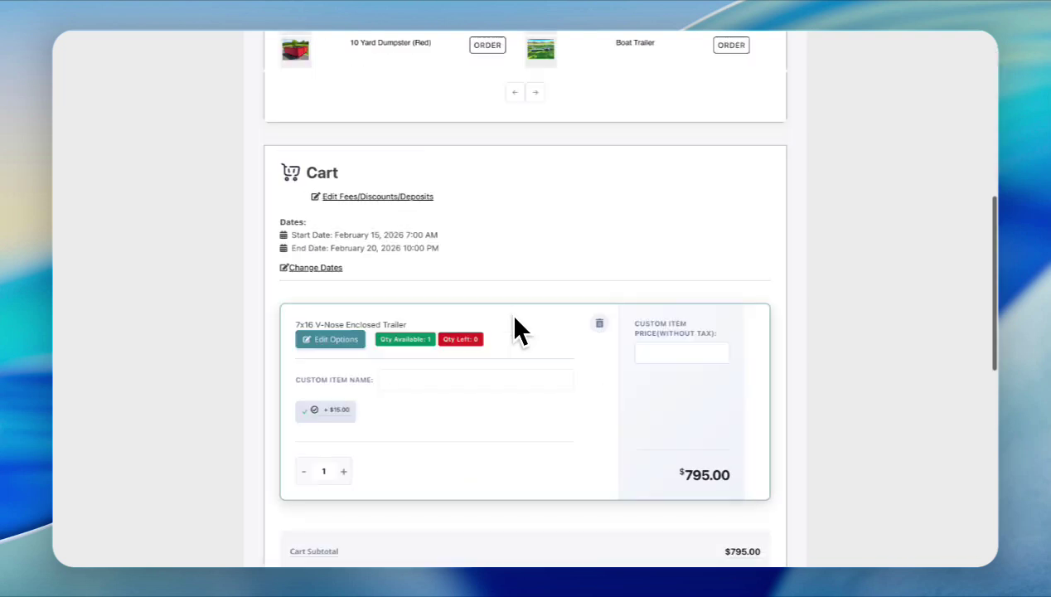
{"action": "scroll", "coordinate": [527, 377], "scroll_direction": "down", "scroll_amount": 4}
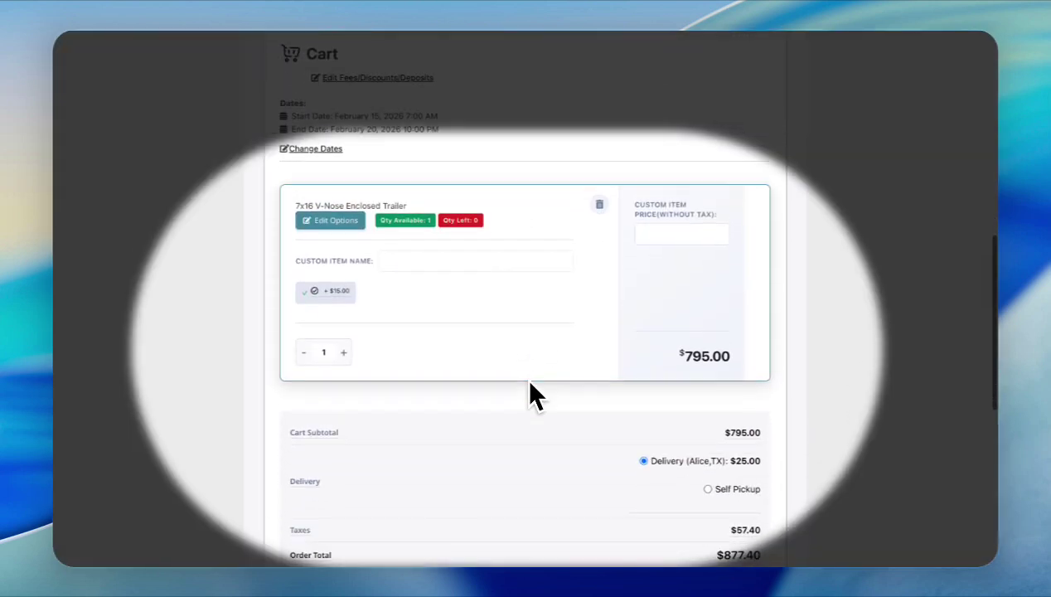
{"action": "scroll", "coordinate": [529, 384], "scroll_direction": "down", "scroll_amount": 6}
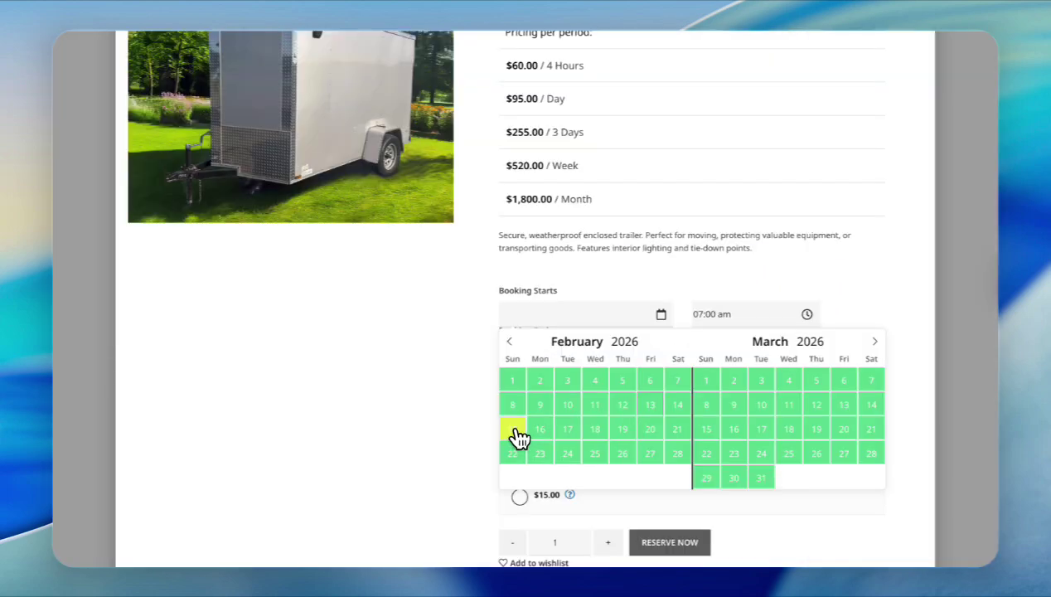
- Reserve a 6x10 Enclosed Cargo Trailer, Feb 15 7:00 am to Feb 20 10:00 am, into the cart
{"action": "left_click", "coordinate": [514, 438]}
{"action": "left_click", "coordinate": [750, 396]}
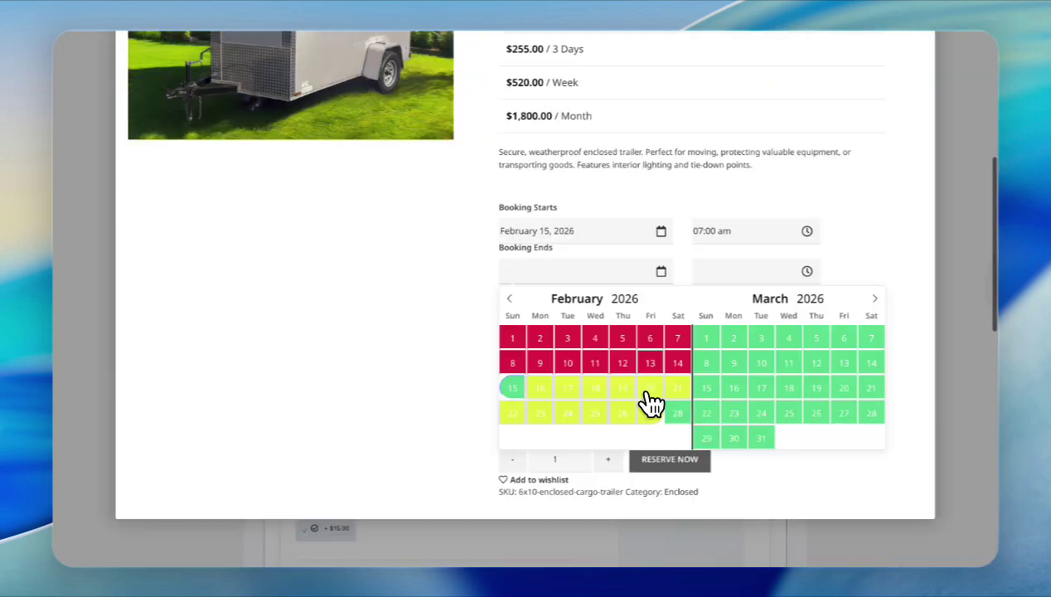
{"action": "left_click", "coordinate": [655, 397]}
{"action": "left_click", "coordinate": [756, 381]}
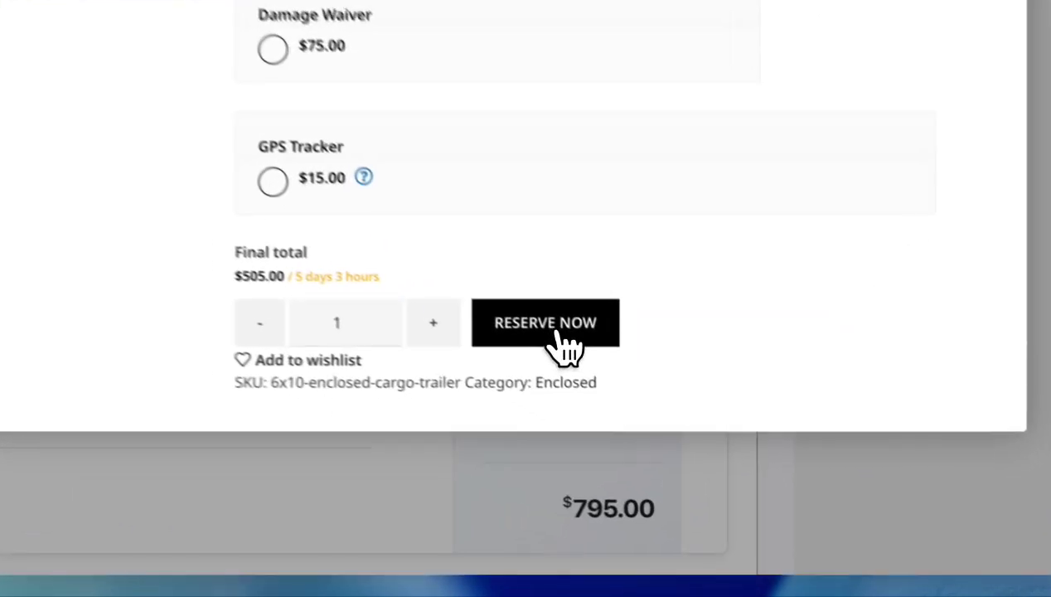
{"action": "left_click", "coordinate": [675, 432]}
{"action": "scroll", "coordinate": [614, 312], "scroll_direction": "down", "scroll_amount": 2}
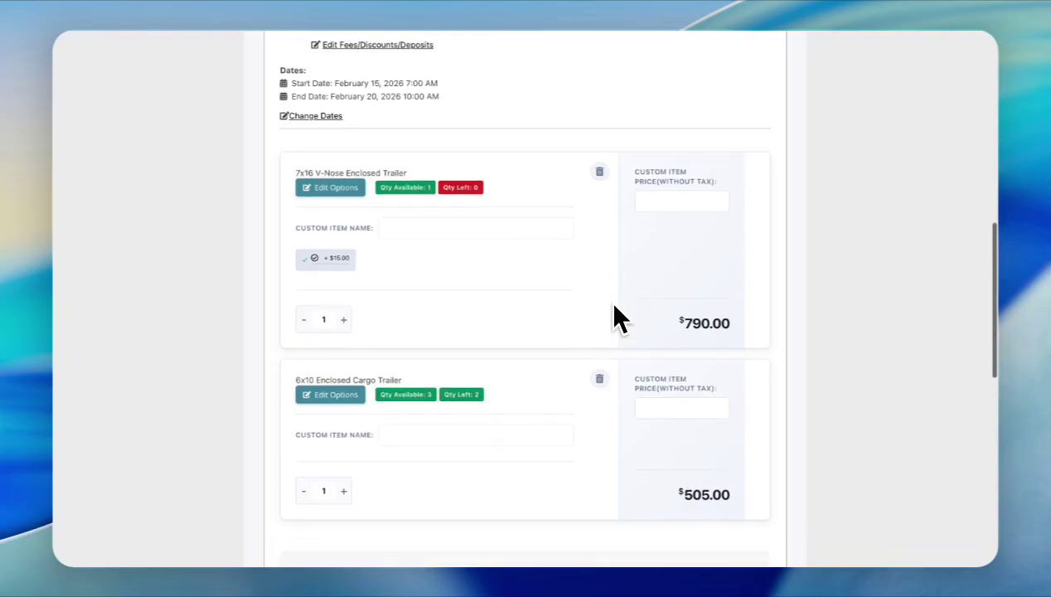
{"action": "scroll", "coordinate": [572, 383], "scroll_direction": "down", "scroll_amount": 8}
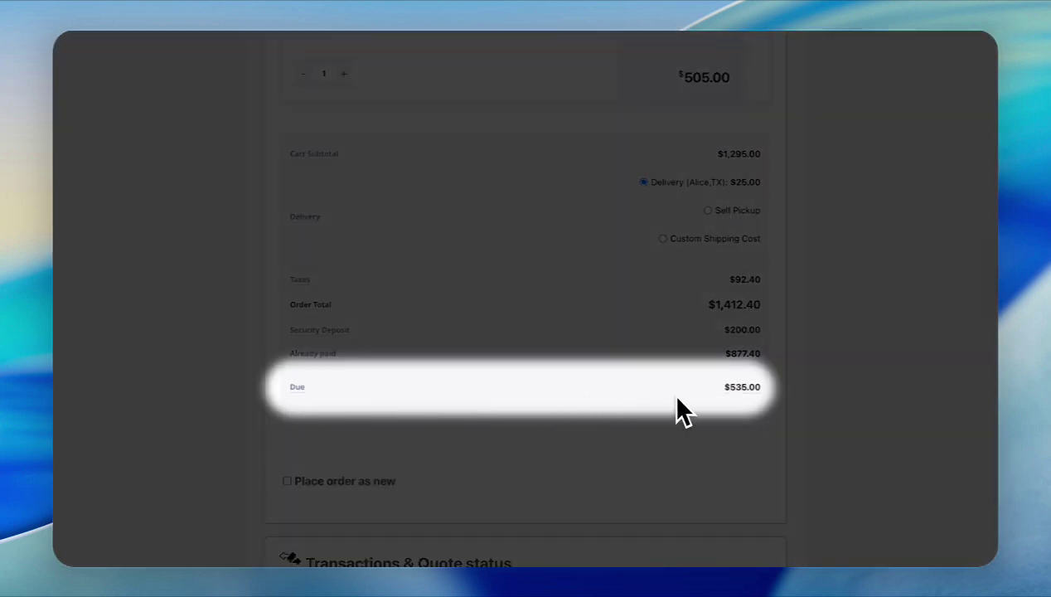
{"action": "scroll", "coordinate": [613, 331], "scroll_direction": "down", "scroll_amount": 5}
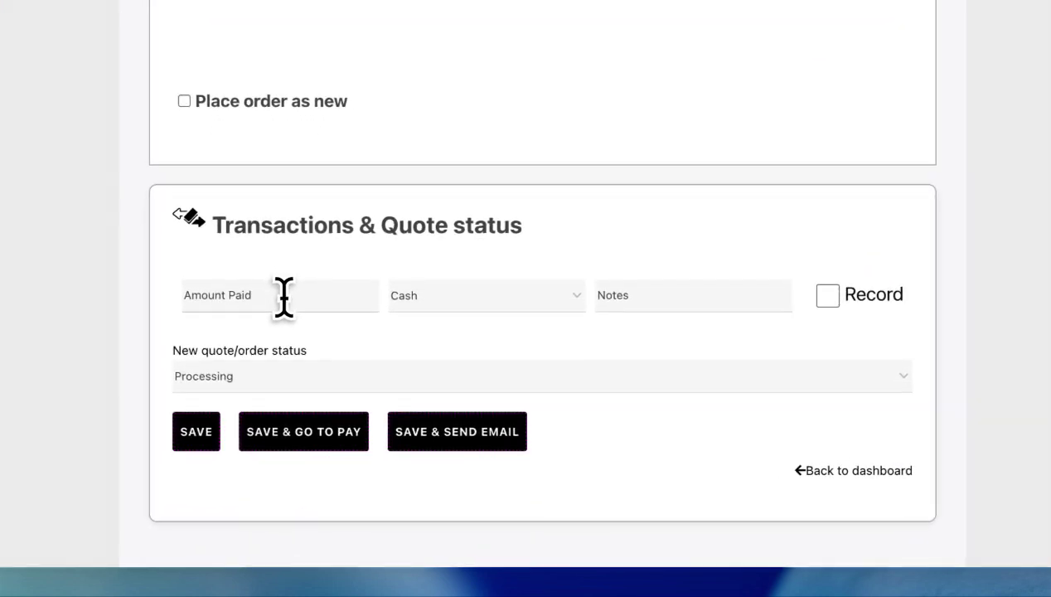
- Enter a $535 cash payment marked to record, then save the order and go to pay
{"action": "type", "text": "535"}
{"action": "left_click", "coordinate": [534, 308]}
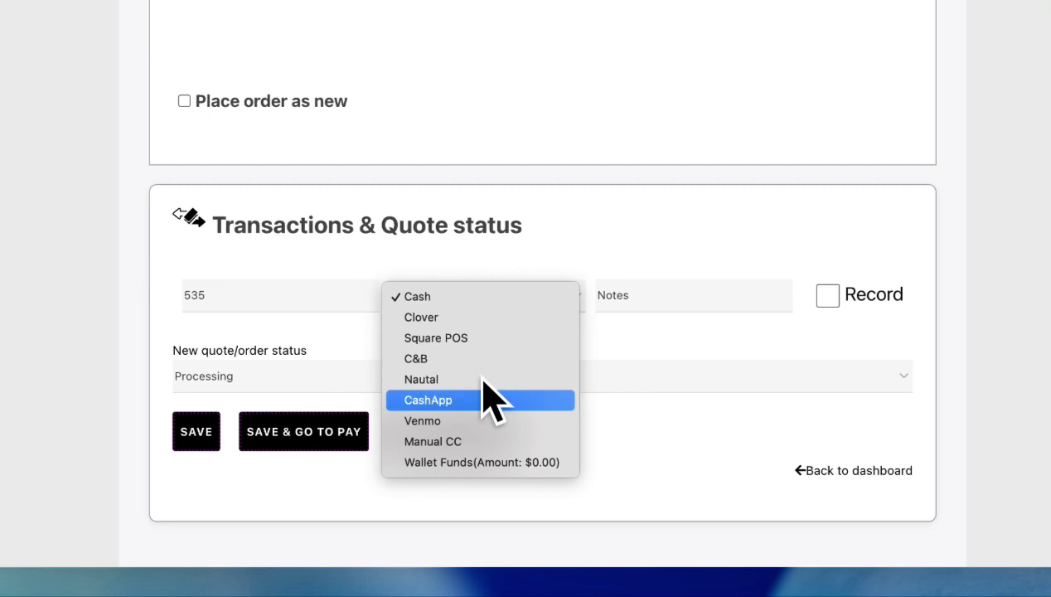
{"action": "left_click", "coordinate": [449, 297]}
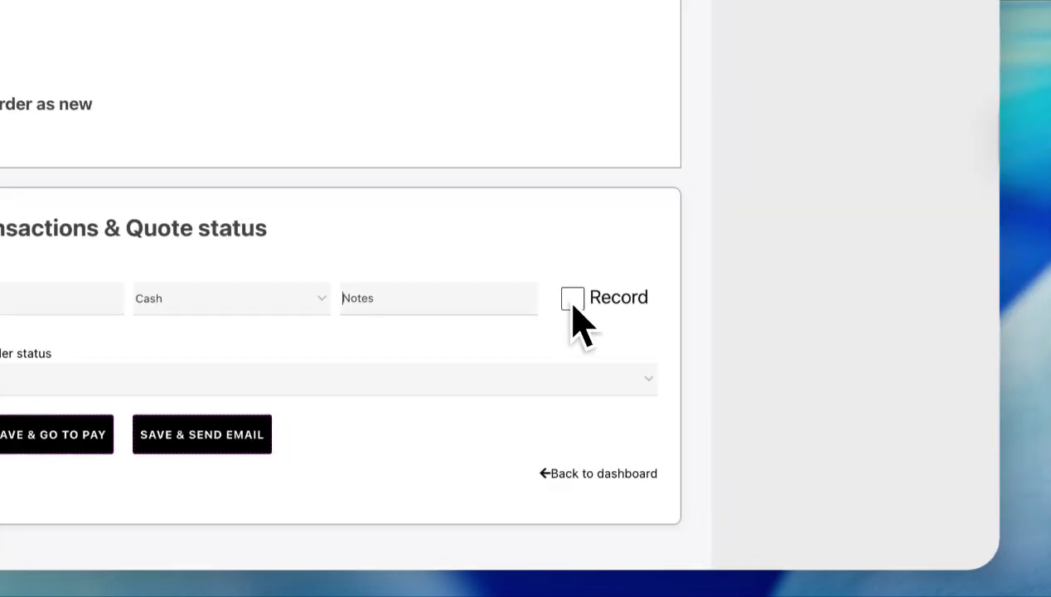
{"action": "left_click", "coordinate": [827, 296]}
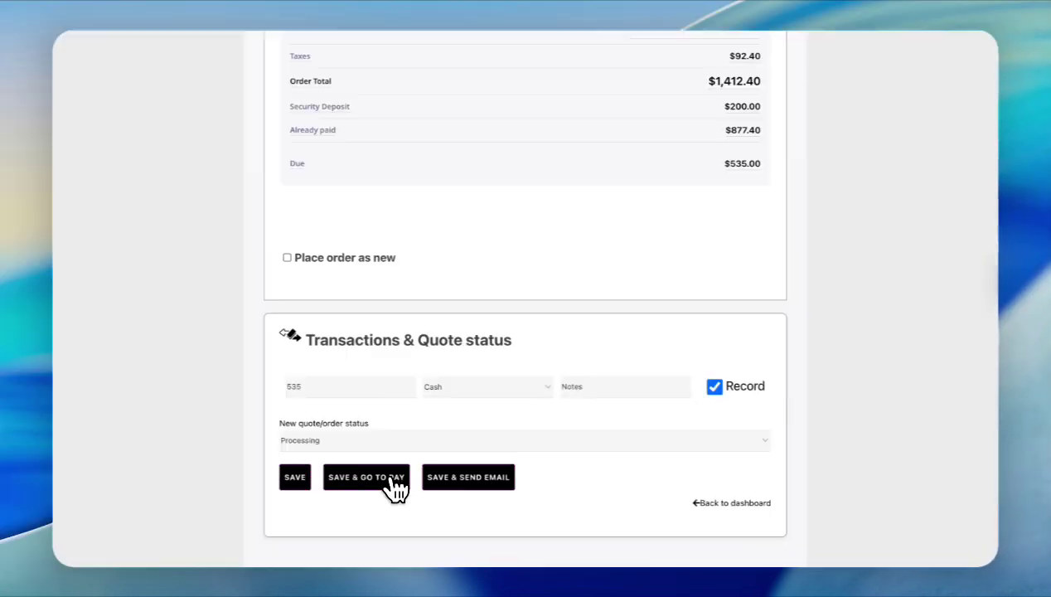
{"action": "left_click", "coordinate": [392, 479]}
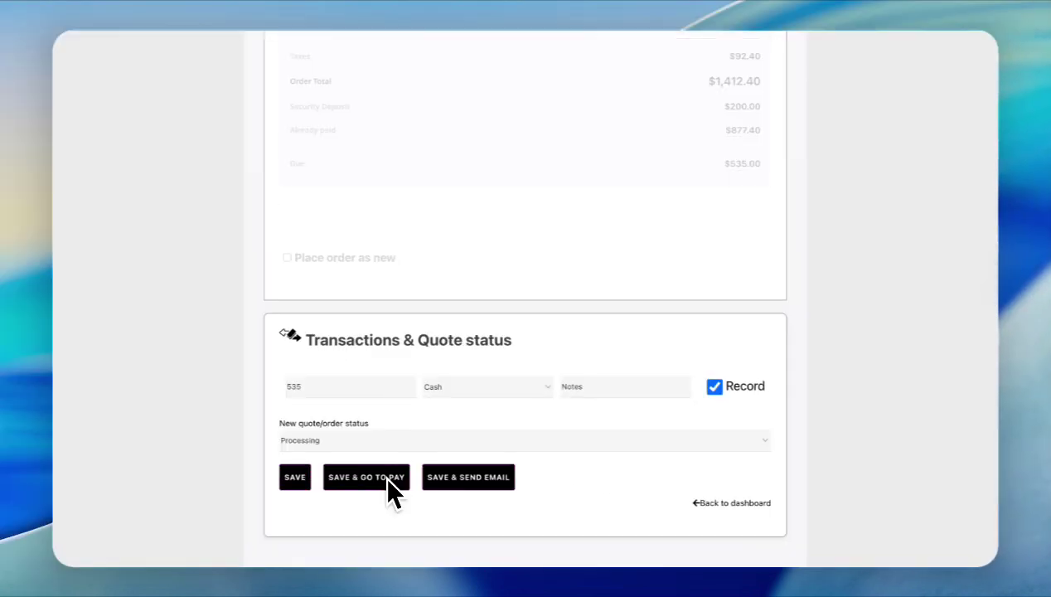
{"action": "scroll", "coordinate": [522, 377], "scroll_direction": "down", "scroll_amount": 5}
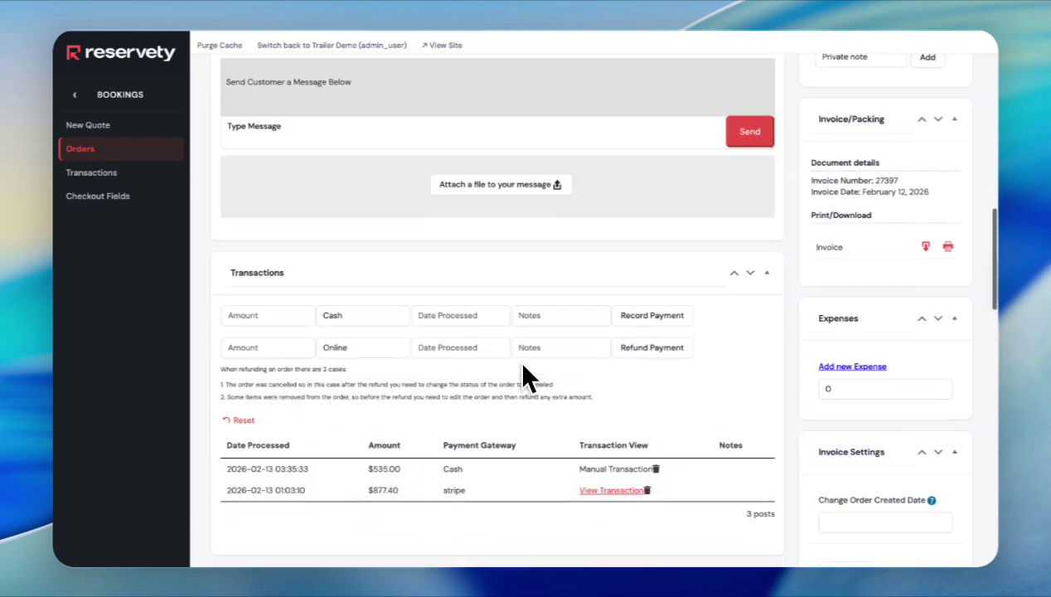
{"action": "scroll", "coordinate": [522, 377], "scroll_direction": "down", "scroll_amount": 6}
{"action": "scroll", "coordinate": [580, 365], "scroll_direction": "up", "scroll_amount": 10}
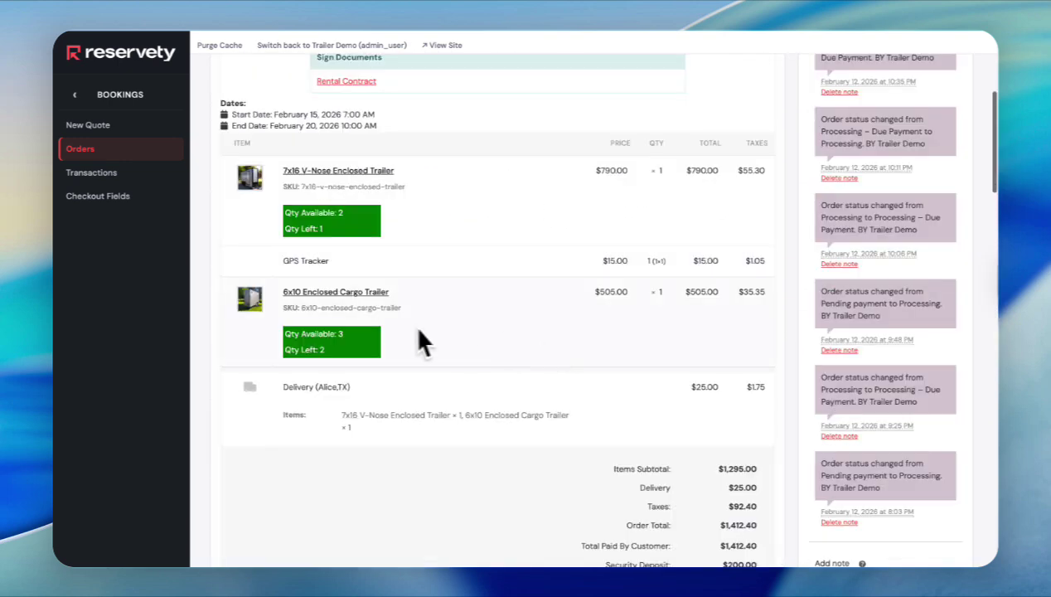
{"action": "scroll", "coordinate": [431, 327], "scroll_direction": "down", "scroll_amount": 8}
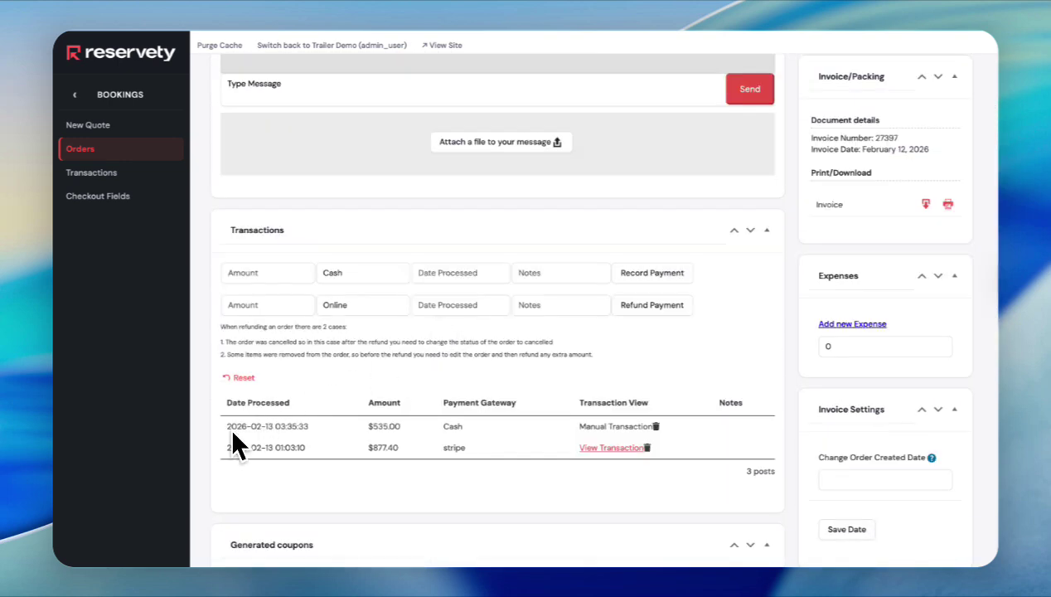
{"action": "scroll", "coordinate": [651, 356], "scroll_direction": "up", "scroll_amount": 10}
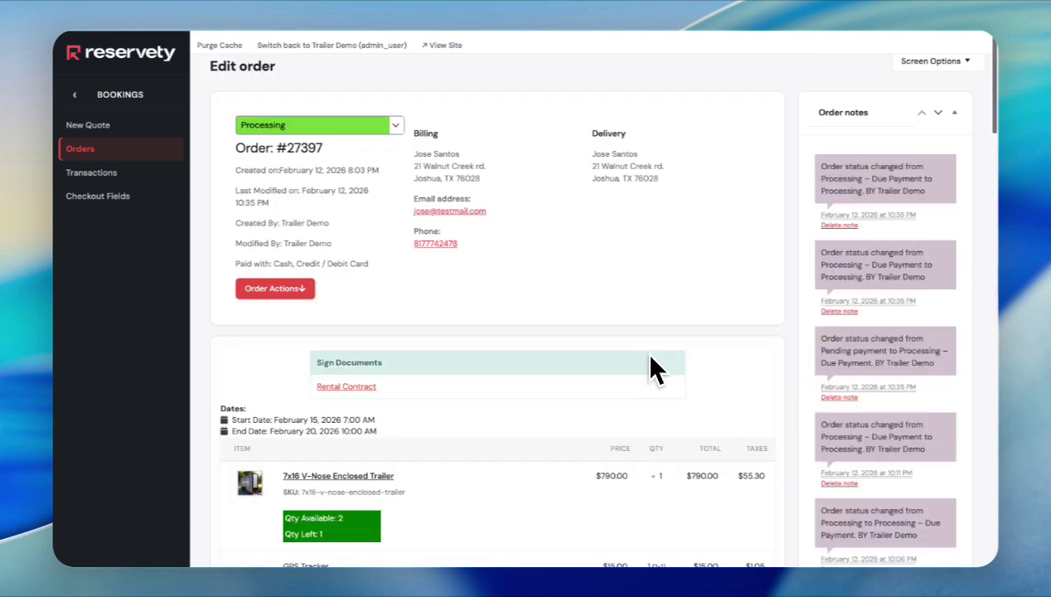
{"action": "scroll", "coordinate": [651, 356], "scroll_direction": "down", "scroll_amount": 2}
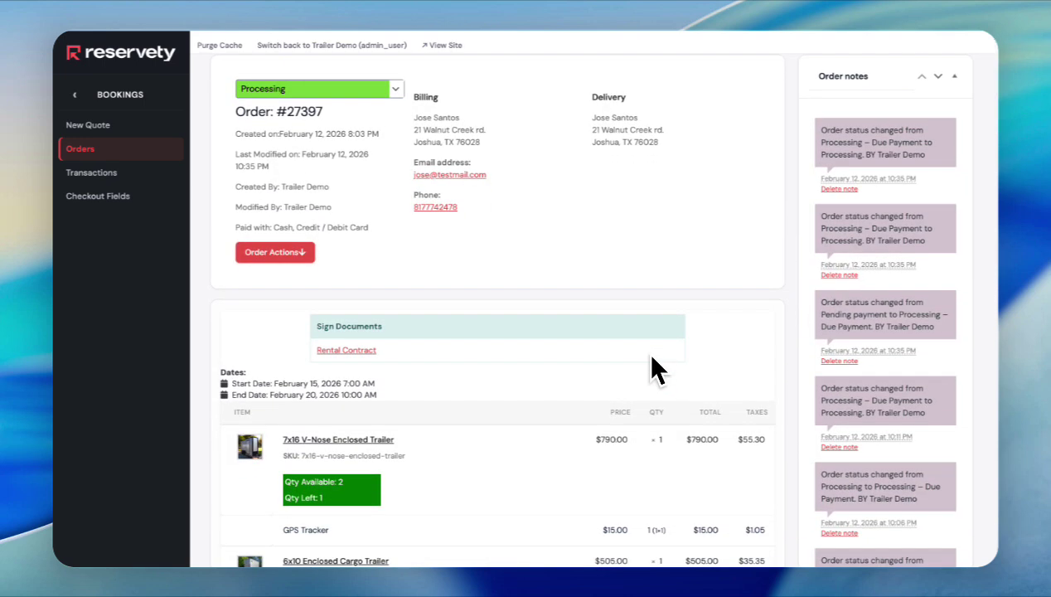
{"action": "scroll", "coordinate": [652, 357], "scroll_direction": "up", "scroll_amount": 1}
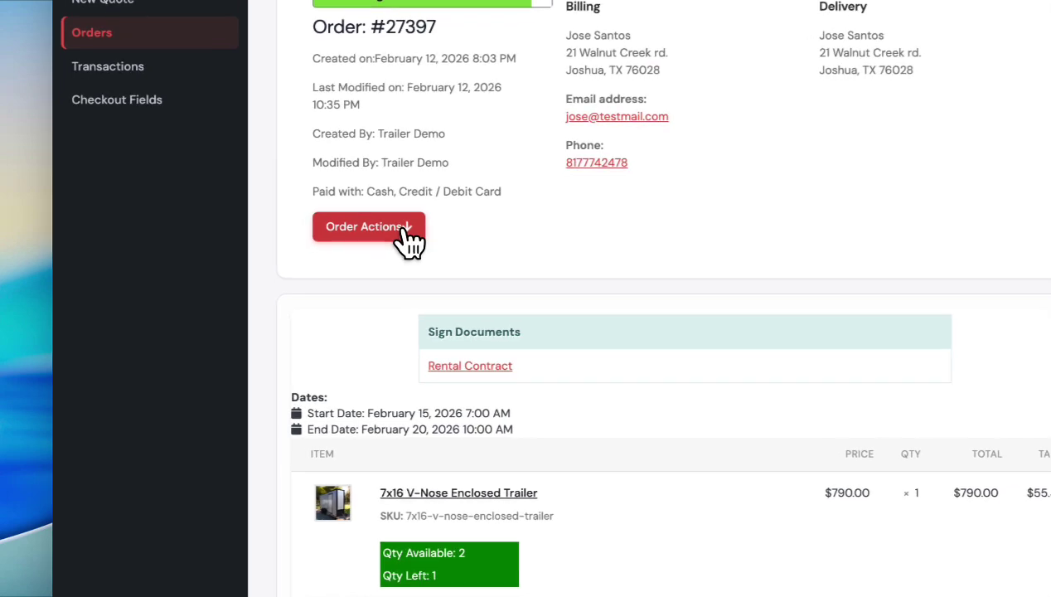
{"action": "left_click", "coordinate": [392, 238]}
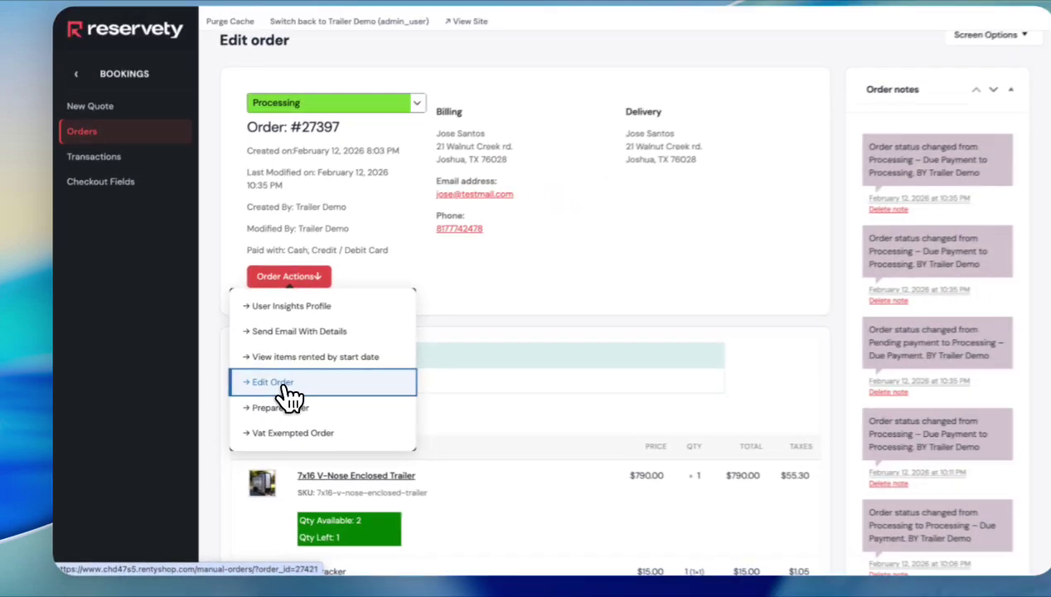
- Reopen the order editor, delete the 6x10 Enclosed Cargo Trailer, and check the -$540.35 due
{"action": "left_click", "coordinate": [365, 375]}
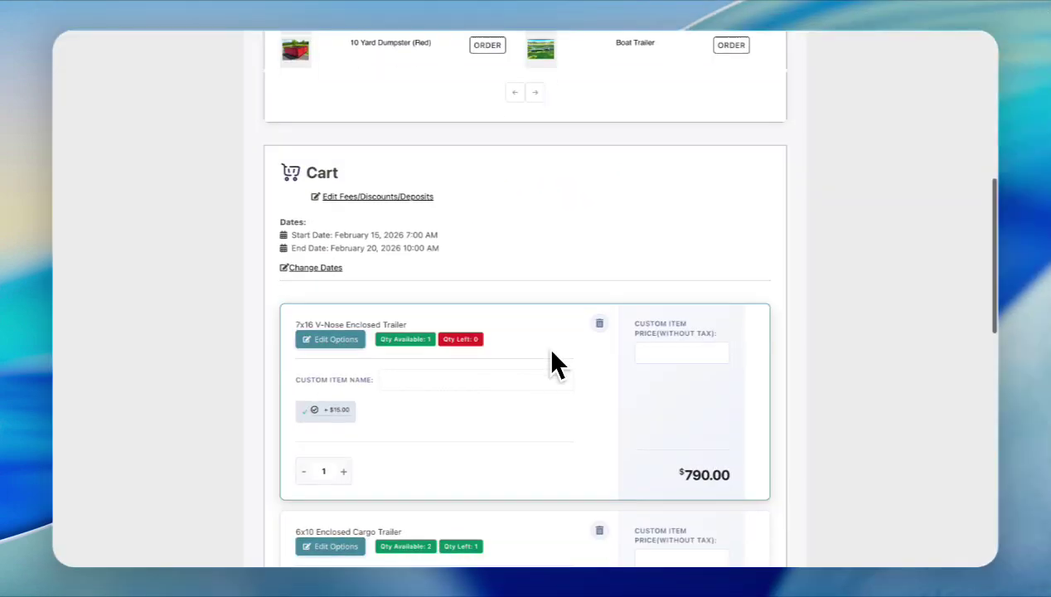
{"action": "scroll", "coordinate": [555, 364], "scroll_direction": "down", "scroll_amount": 1}
{"action": "scroll", "coordinate": [552, 351], "scroll_direction": "down", "scroll_amount": 2}
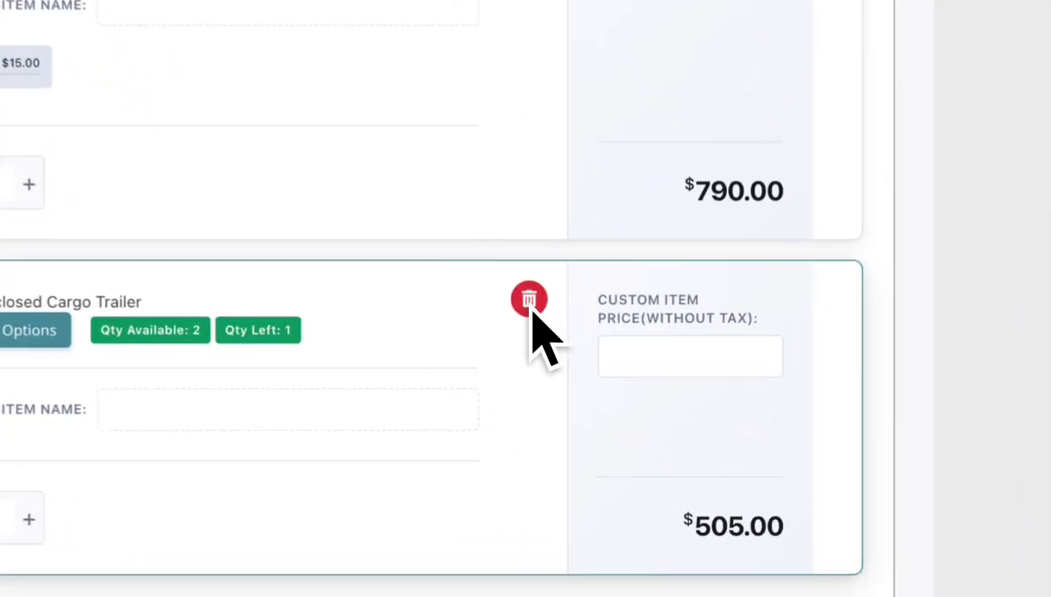
{"action": "left_click", "coordinate": [600, 378]}
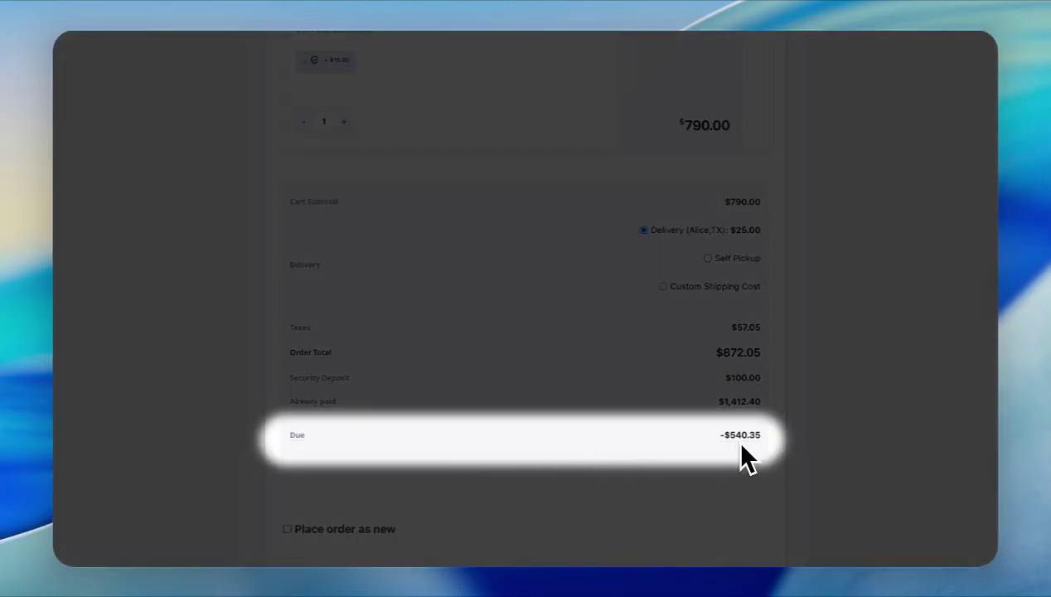
{"action": "scroll", "coordinate": [712, 472], "scroll_direction": "up", "scroll_amount": 1}
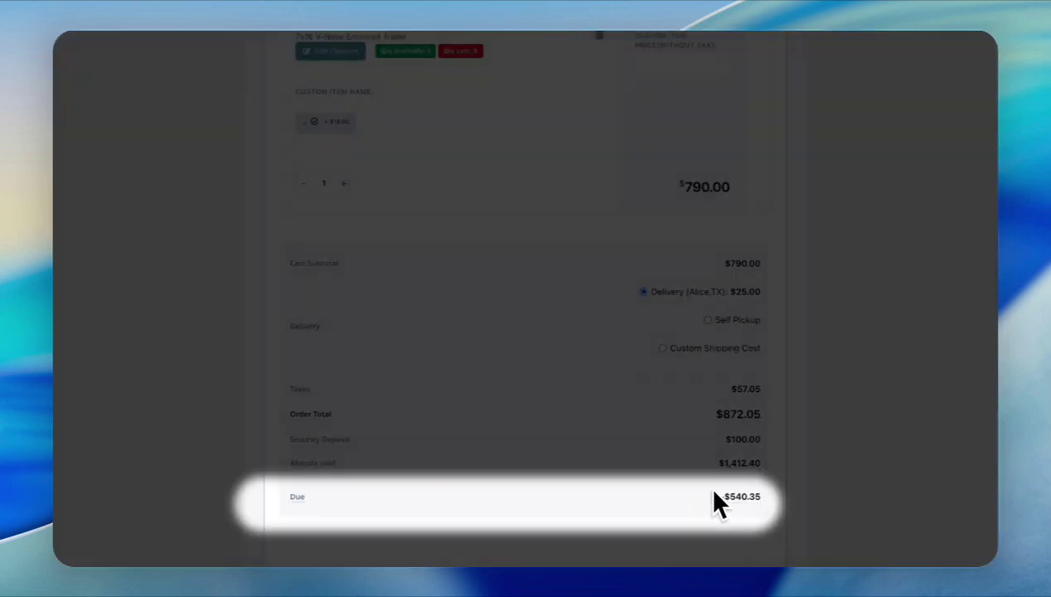
{"action": "scroll", "coordinate": [667, 475], "scroll_direction": "up", "scroll_amount": 10}
{"action": "scroll", "coordinate": [667, 474], "scroll_direction": "down", "scroll_amount": 6}
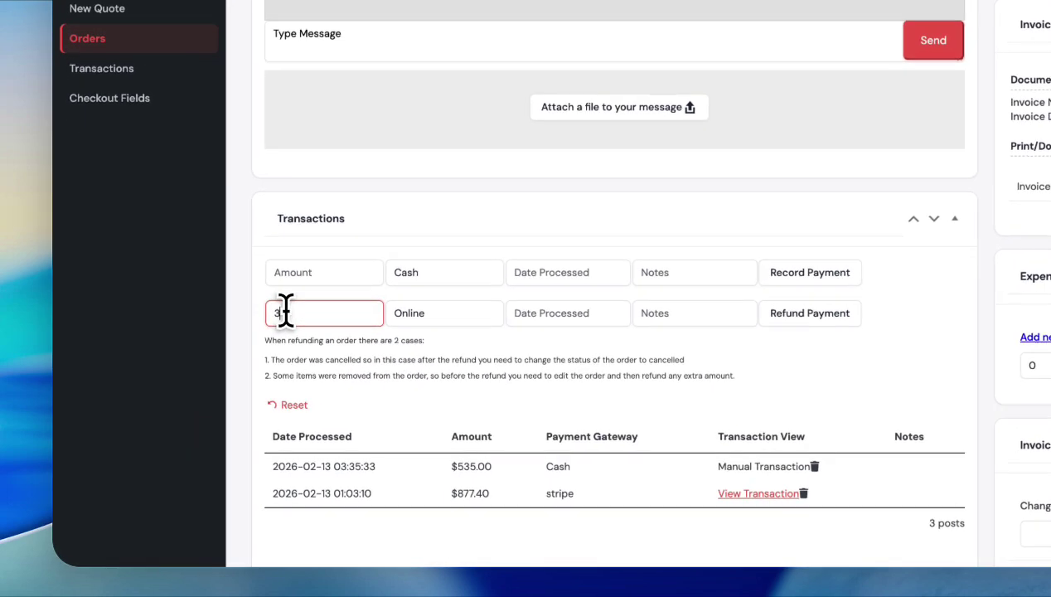
- Issue a $300 Stripe refund on order #27397, then leave via Order Actions to the bookings dashboard
{"action": "type", "text": "300"}
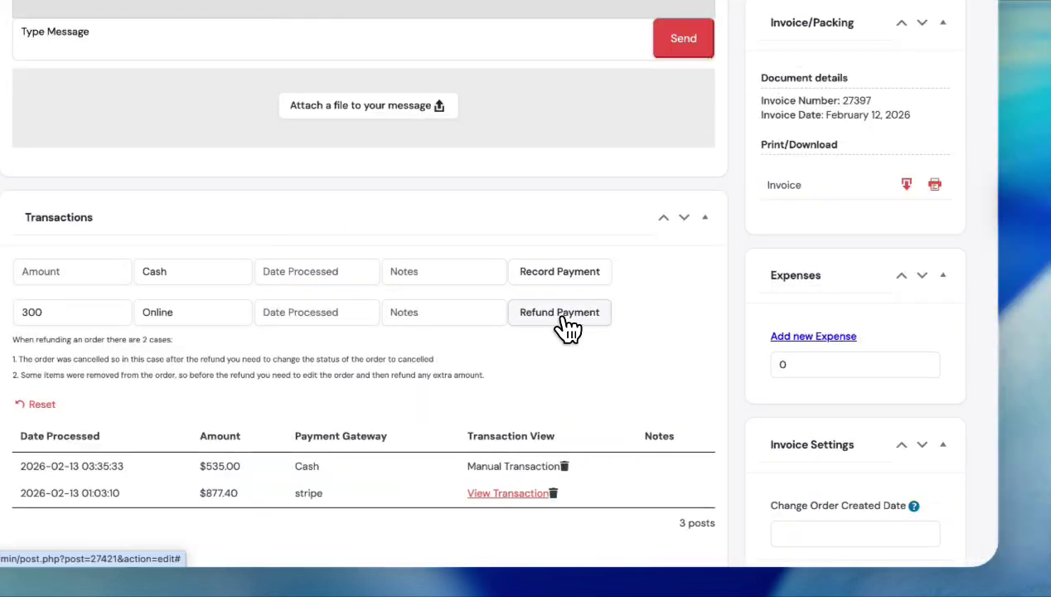
{"action": "left_click", "coordinate": [561, 318]}
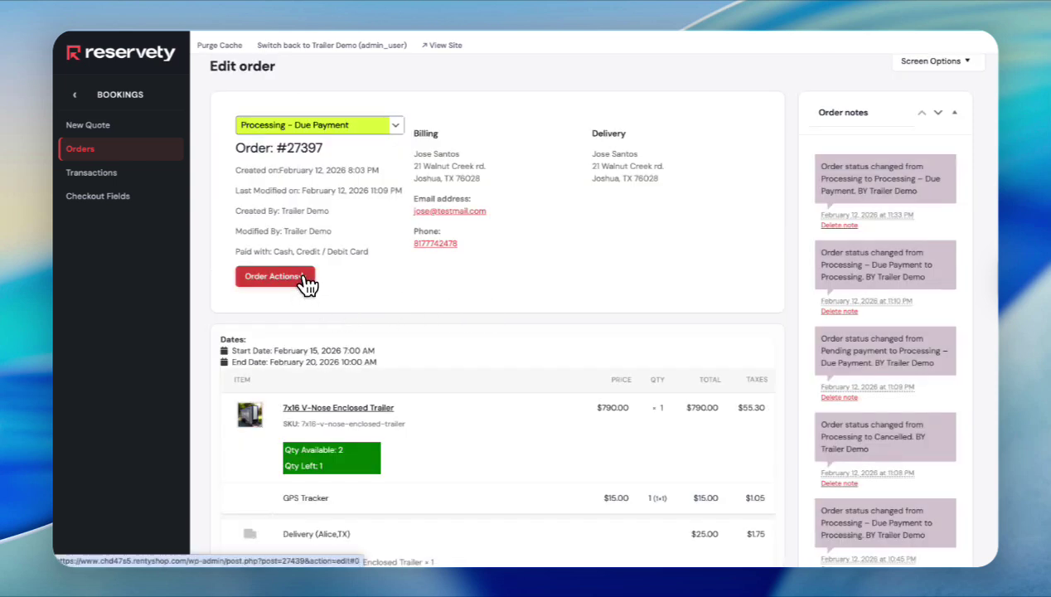
{"action": "left_click", "coordinate": [304, 279]}
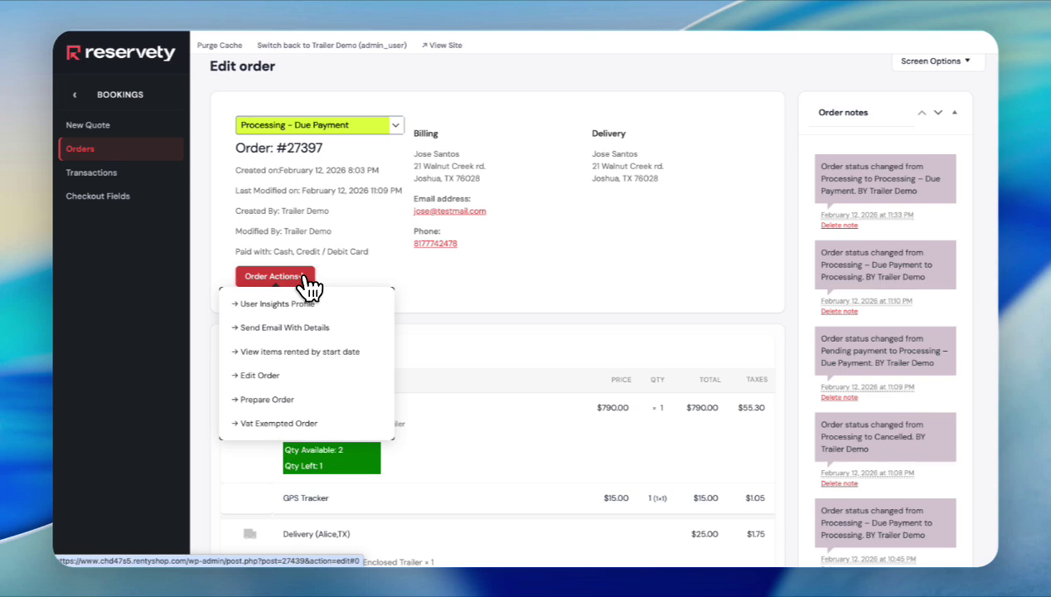
{"action": "left_click", "coordinate": [278, 400]}
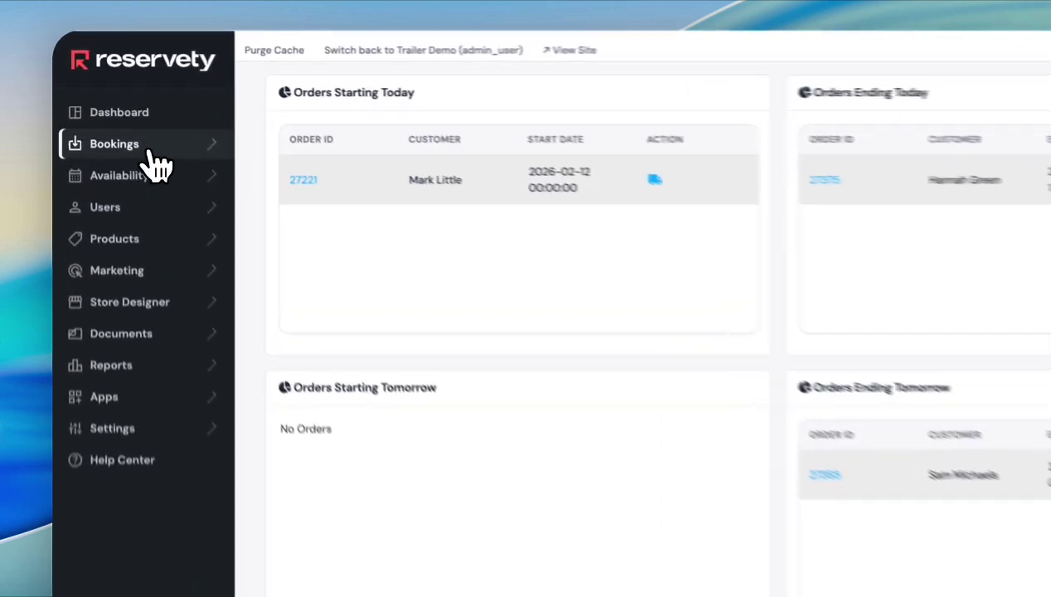
- From Bookings > Orders, open order #27355 and start Prepare Order for its 10 Yard Dumpster (Red)
{"action": "left_click", "coordinate": [166, 176]}
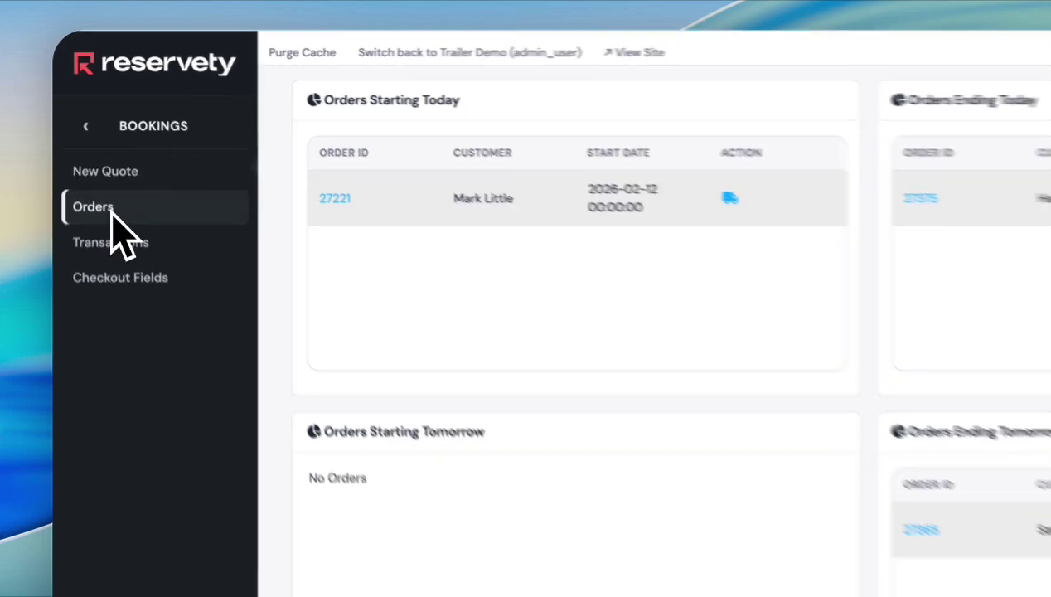
{"action": "left_click", "coordinate": [111, 213]}
{"action": "left_click", "coordinate": [289, 209]}
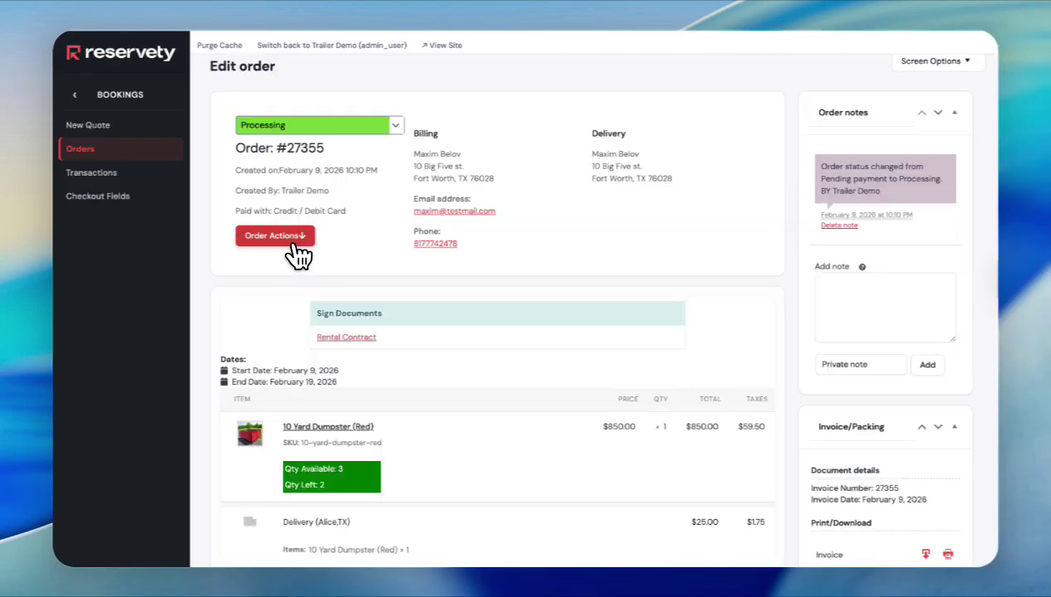
{"action": "left_click", "coordinate": [294, 242]}
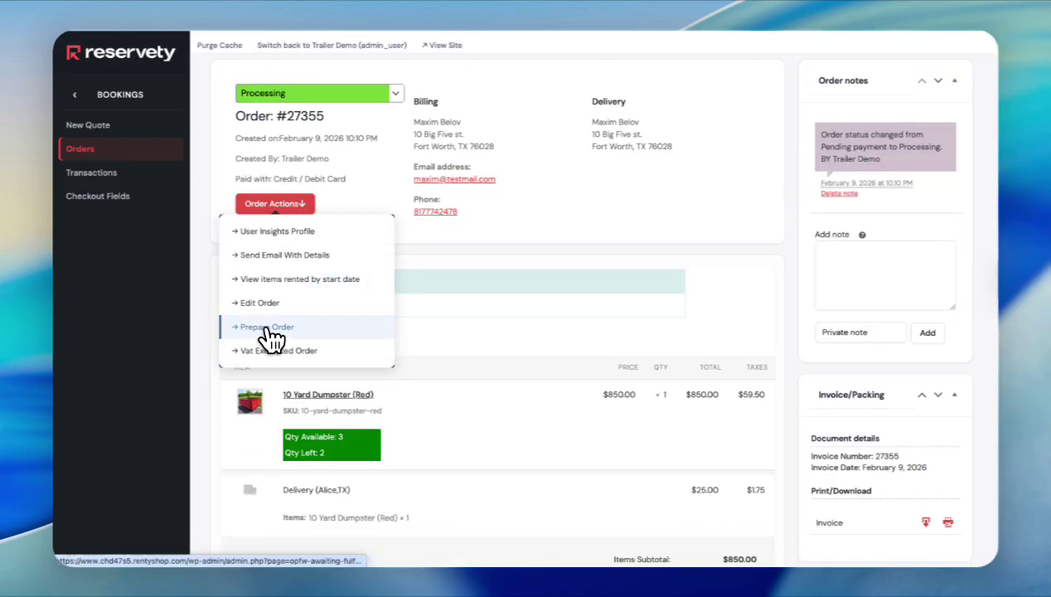
{"action": "left_click", "coordinate": [266, 330]}
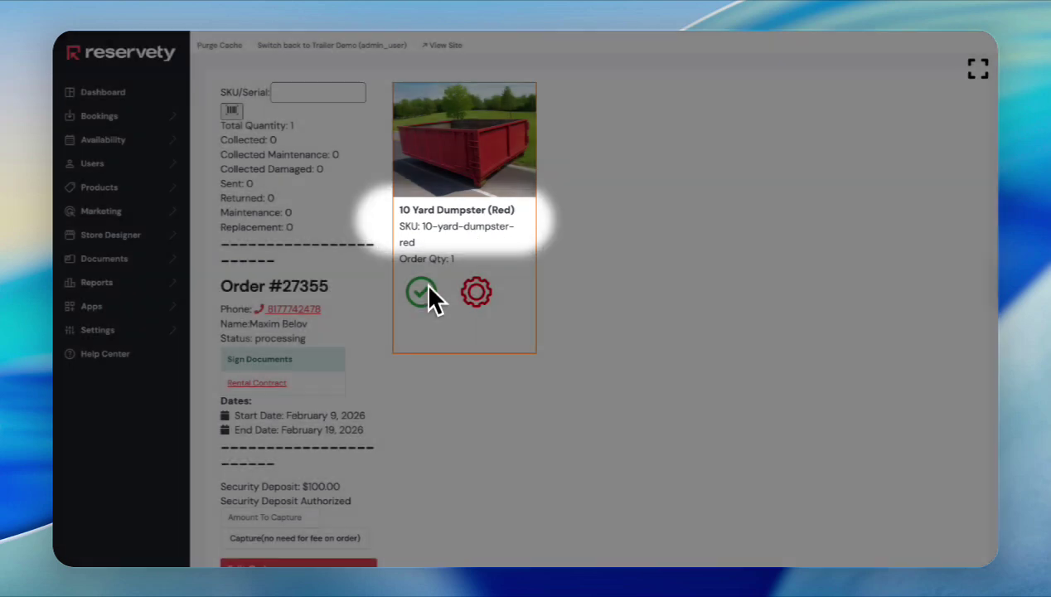
- Add a $50.00 fee named 'Loading' to order #27355
{"action": "scroll", "coordinate": [282, 317], "scroll_direction": "down", "scroll_amount": 1}
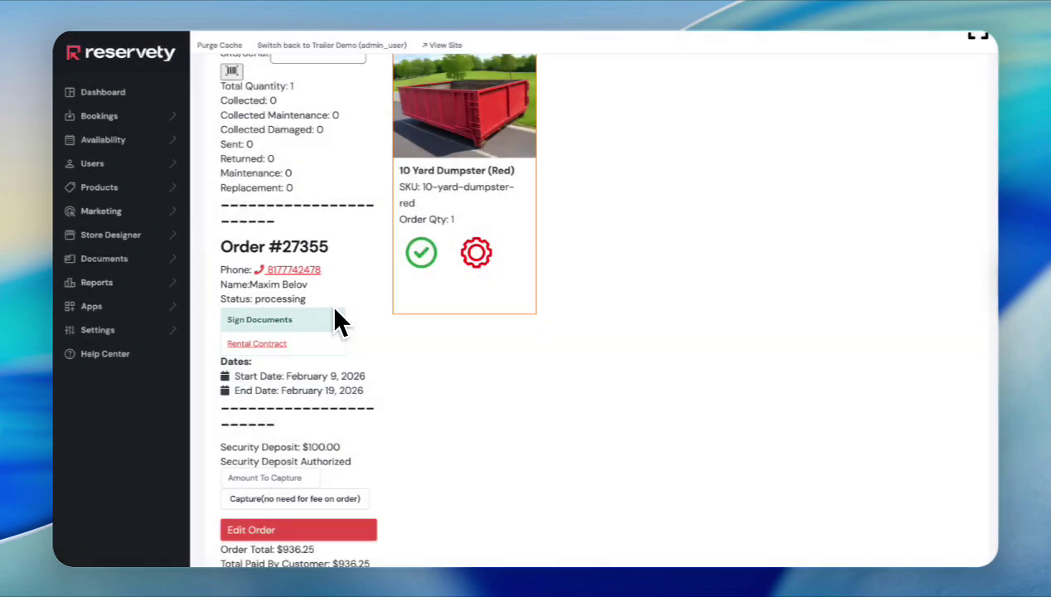
{"action": "scroll", "coordinate": [340, 332], "scroll_direction": "down", "scroll_amount": 3}
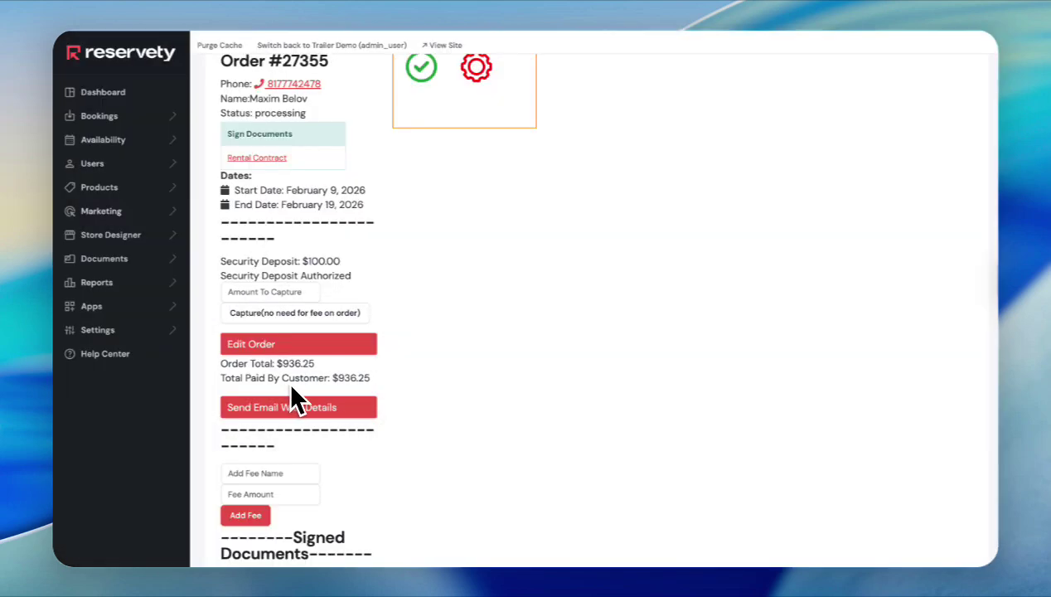
{"action": "scroll", "coordinate": [389, 398], "scroll_direction": "down", "scroll_amount": 1}
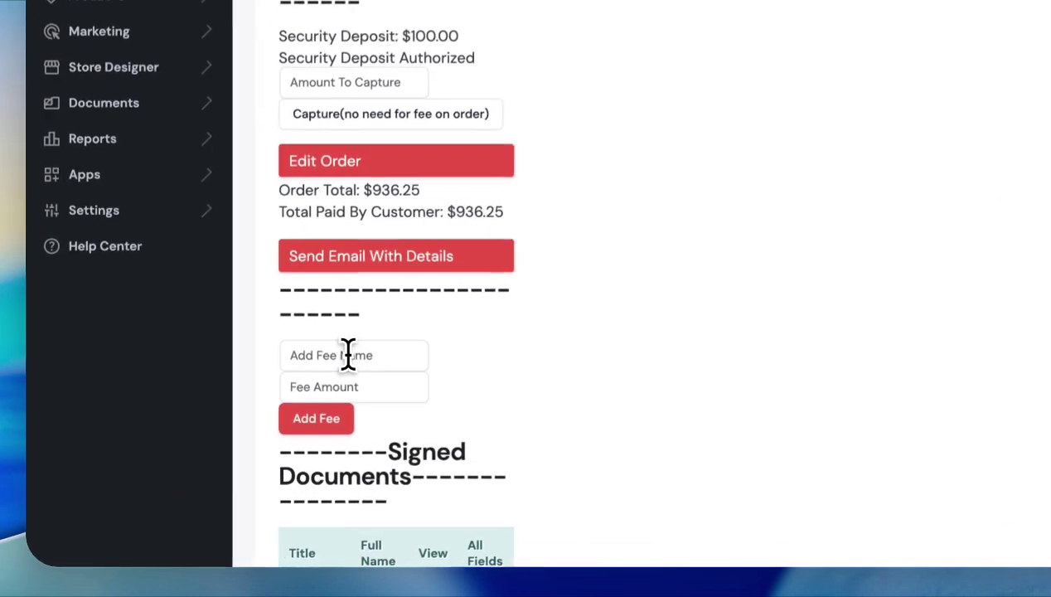
{"action": "left_click", "coordinate": [269, 427]}
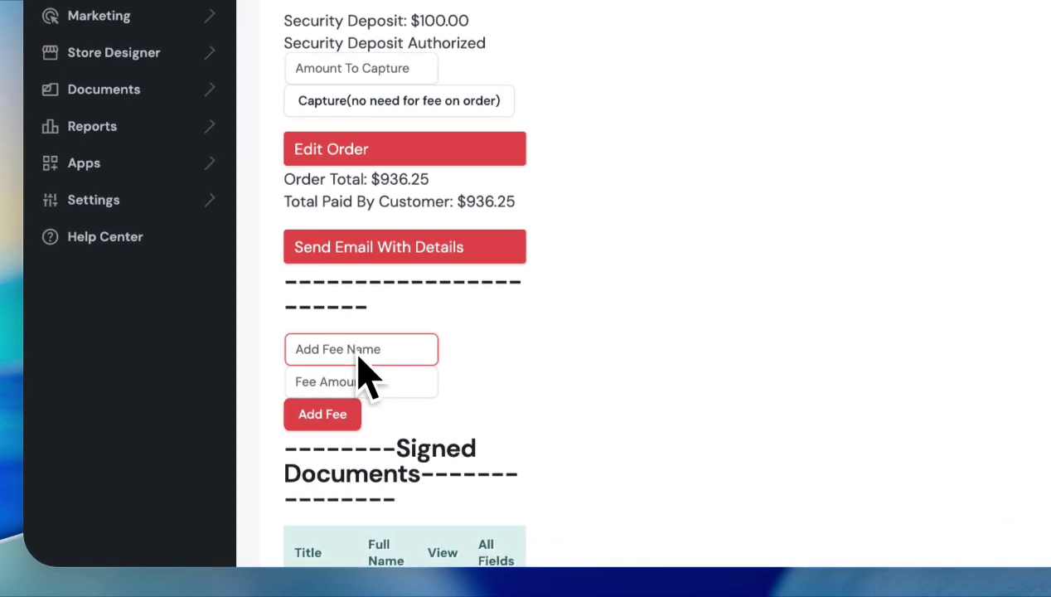
{"action": "left_click", "coordinate": [331, 350]}
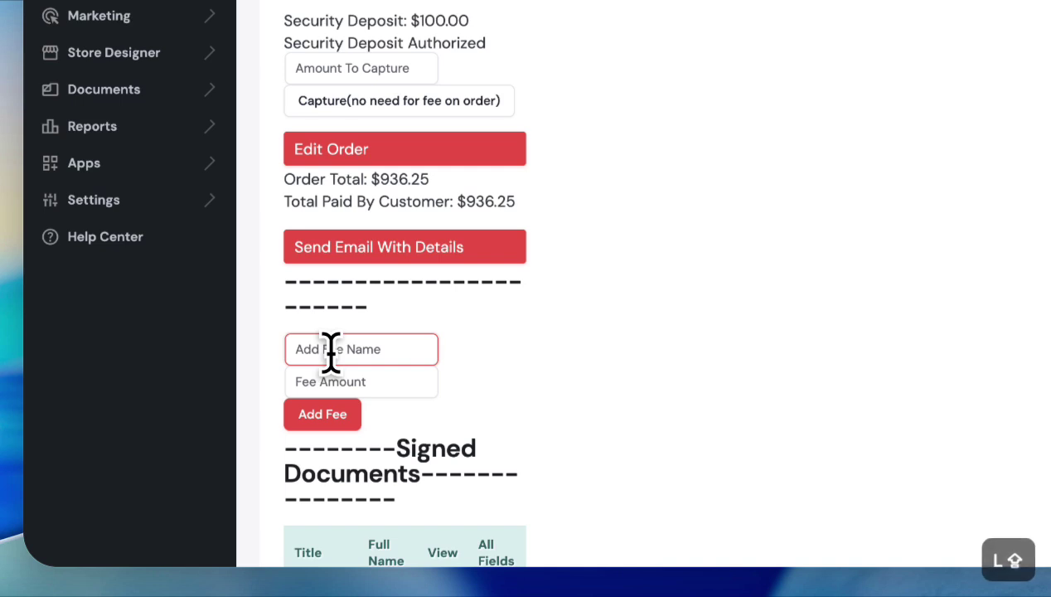
{"action": "type", "text": "Loading"}
{"action": "key", "text": "Tab"}
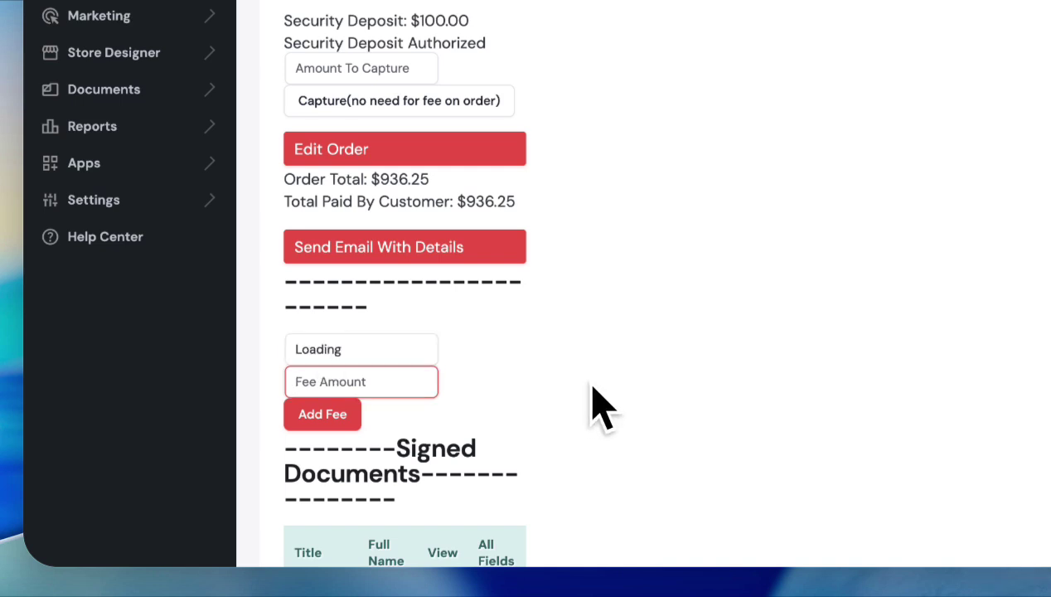
{"action": "type", "text": "50"}
{"action": "left_click", "coordinate": [334, 420]}
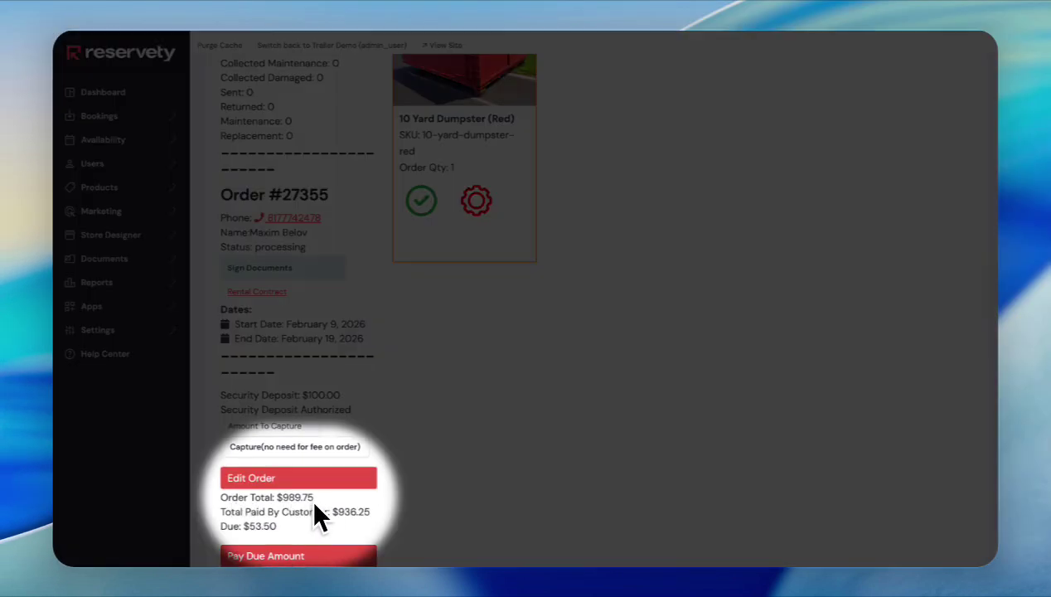
- Go to checkout for the $53.50 amount now due
{"action": "scroll", "coordinate": [349, 495], "scroll_direction": "down", "scroll_amount": 1}
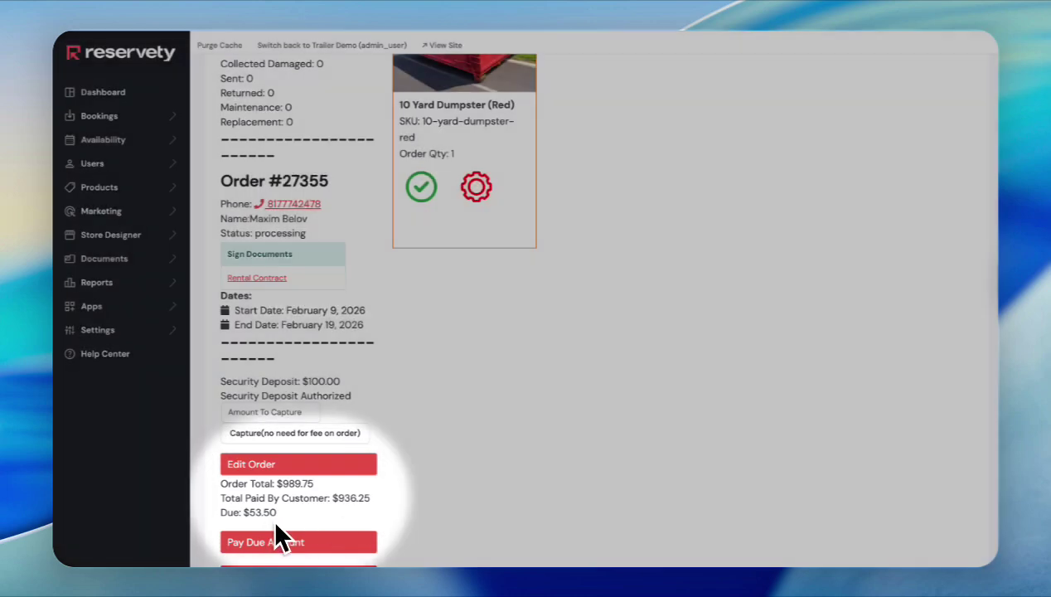
{"action": "scroll", "coordinate": [296, 513], "scroll_direction": "down", "scroll_amount": 3}
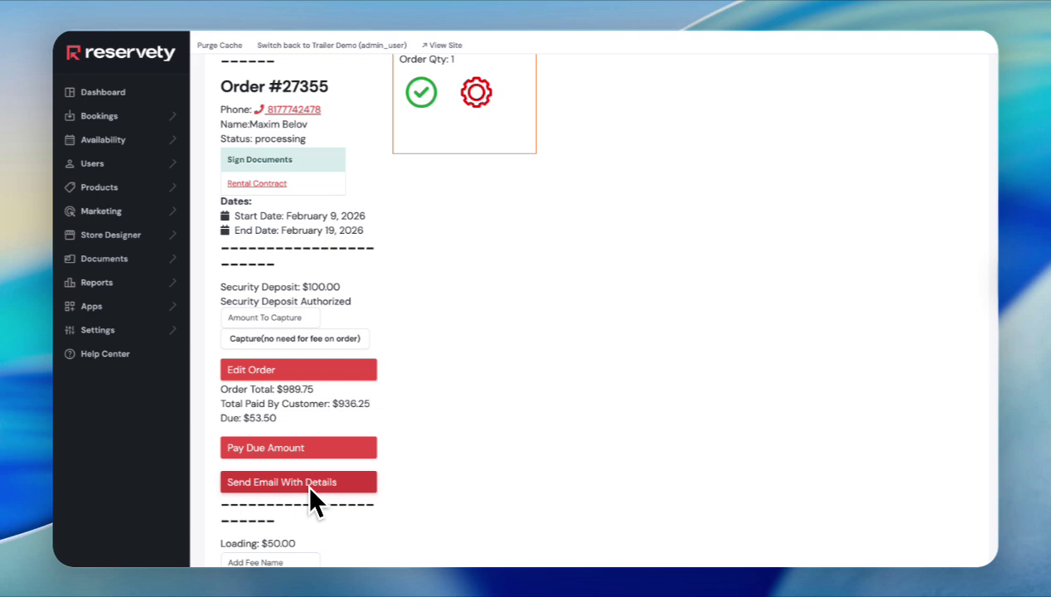
{"action": "scroll", "coordinate": [418, 493], "scroll_direction": "down", "scroll_amount": 2}
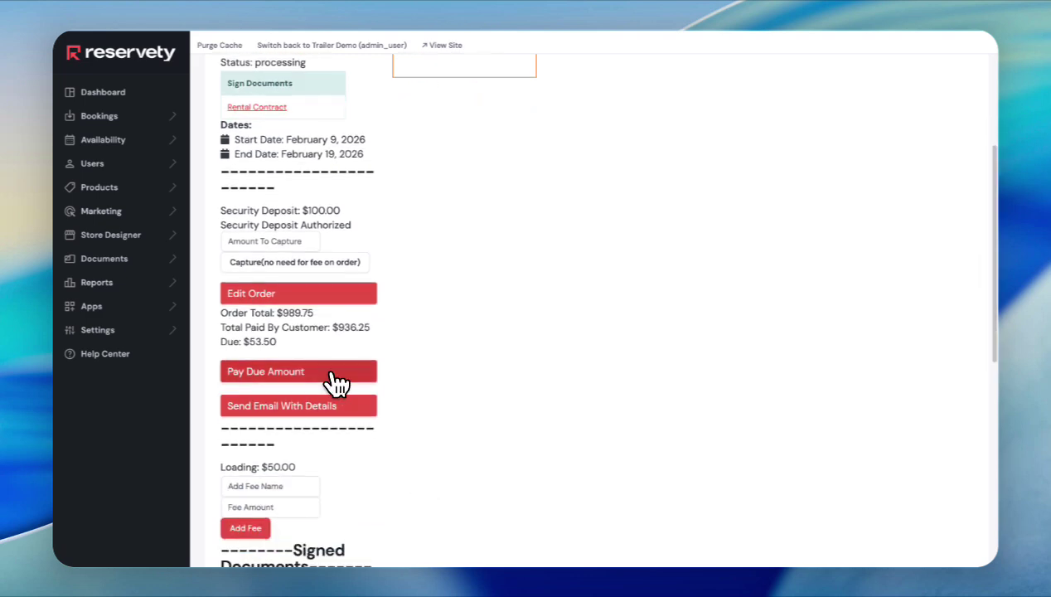
{"action": "left_click", "coordinate": [328, 374]}
{"action": "scroll", "coordinate": [489, 396], "scroll_direction": "down", "scroll_amount": 5}
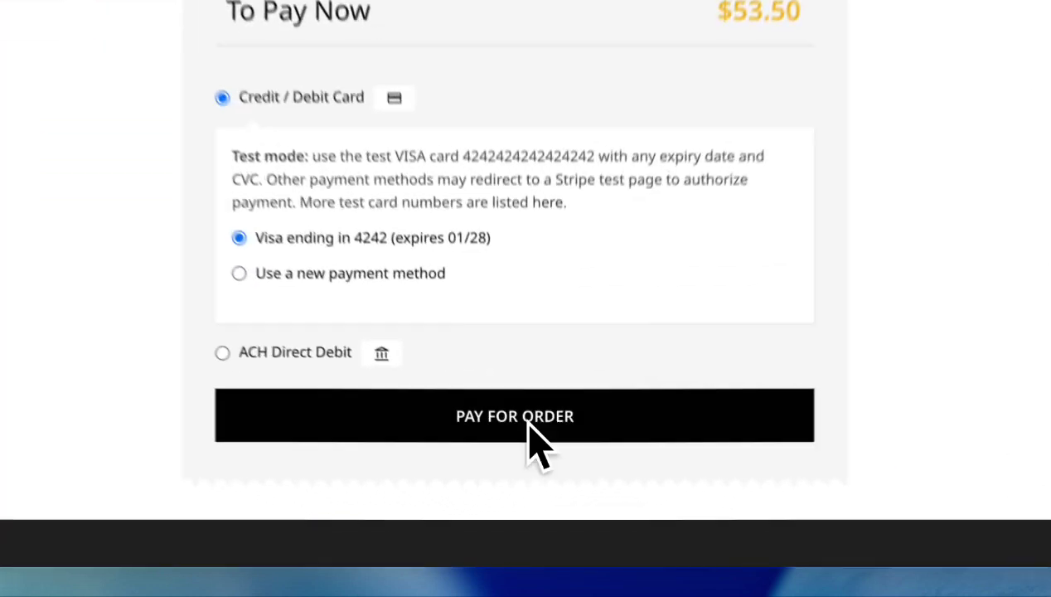
- Pay the $53.50 balance with the saved Visa card, bringing the total paid to $989.75
{"action": "left_click", "coordinate": [531, 548]}
{"action": "scroll", "coordinate": [534, 489], "scroll_direction": "down", "scroll_amount": 1}
{"action": "scroll", "coordinate": [535, 497], "scroll_direction": "down", "scroll_amount": 5}
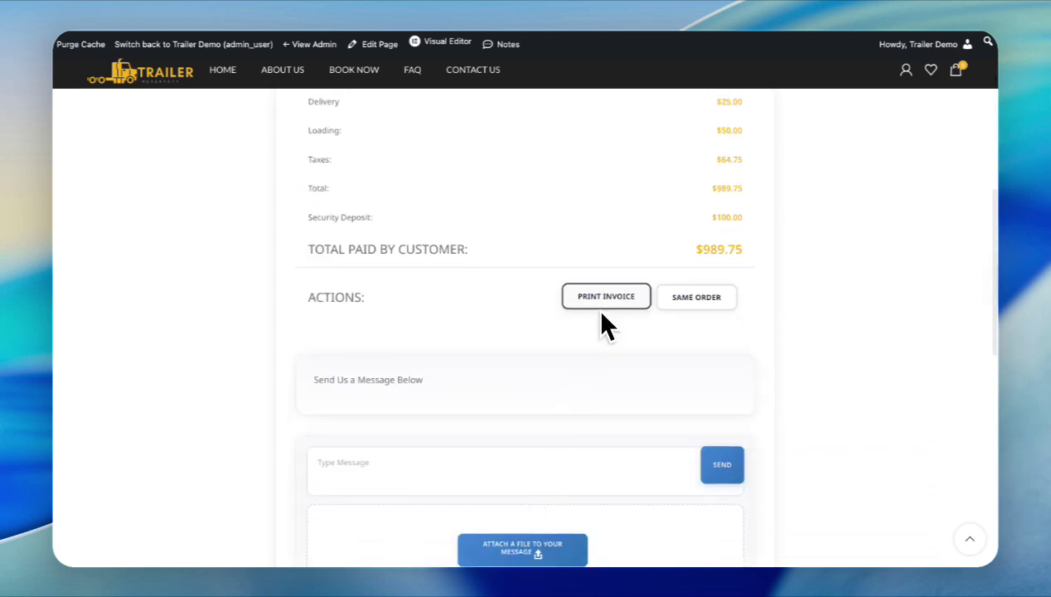
{"action": "scroll", "coordinate": [488, 442], "scroll_direction": "down", "scroll_amount": 3}
{"action": "scroll", "coordinate": [485, 232], "scroll_direction": "up", "scroll_amount": 5}
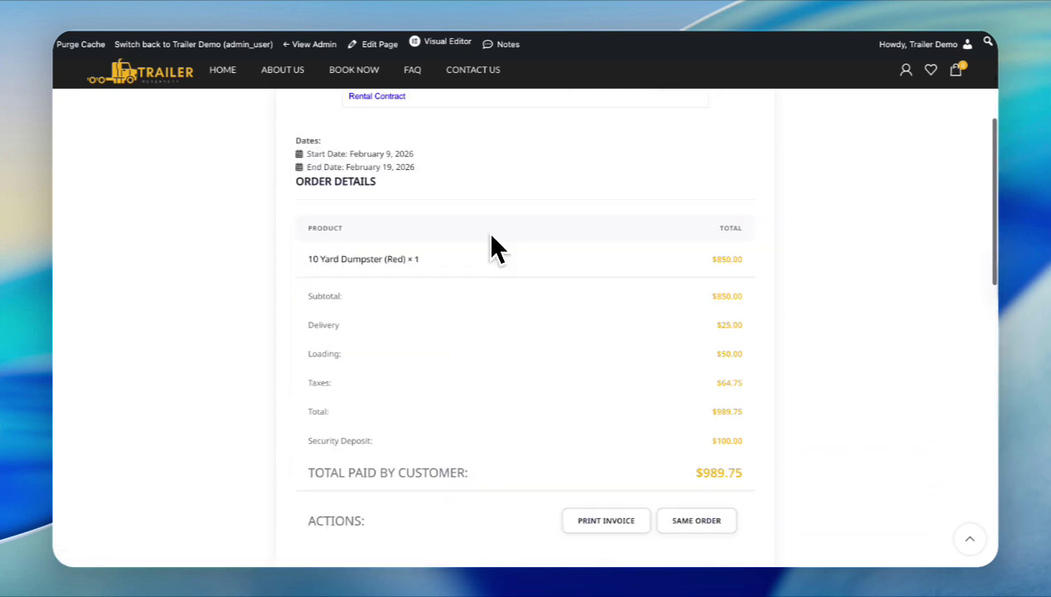
{"action": "scroll", "coordinate": [484, 231], "scroll_direction": "down", "scroll_amount": 4}
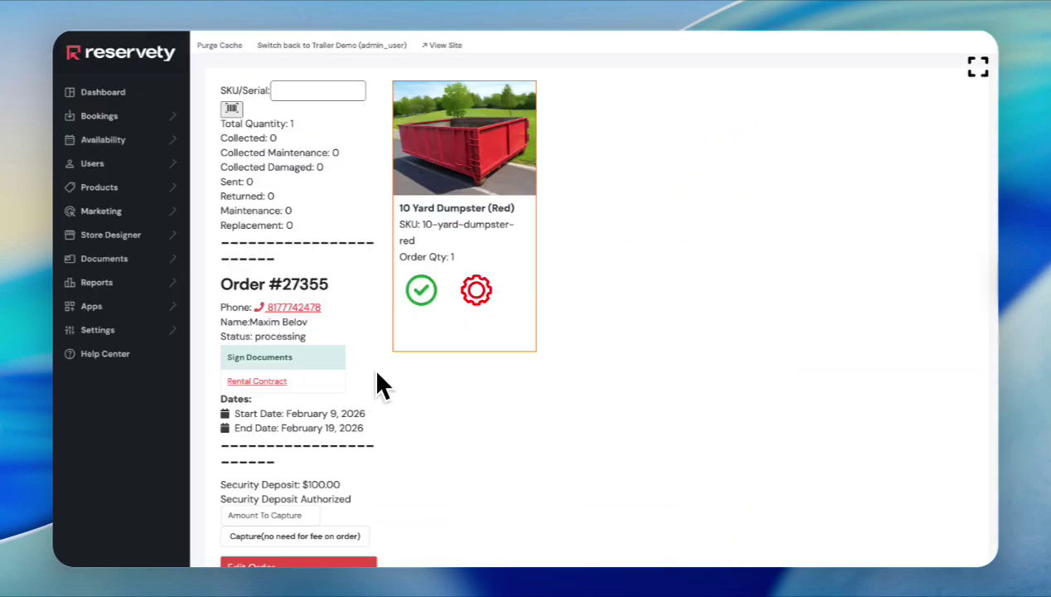
- Check off the 10 Yard Dumpster as picked and mark order #27355 as Sent
{"action": "left_click", "coordinate": [421, 290]}
{"action": "scroll", "coordinate": [340, 330], "scroll_direction": "down", "scroll_amount": 7}
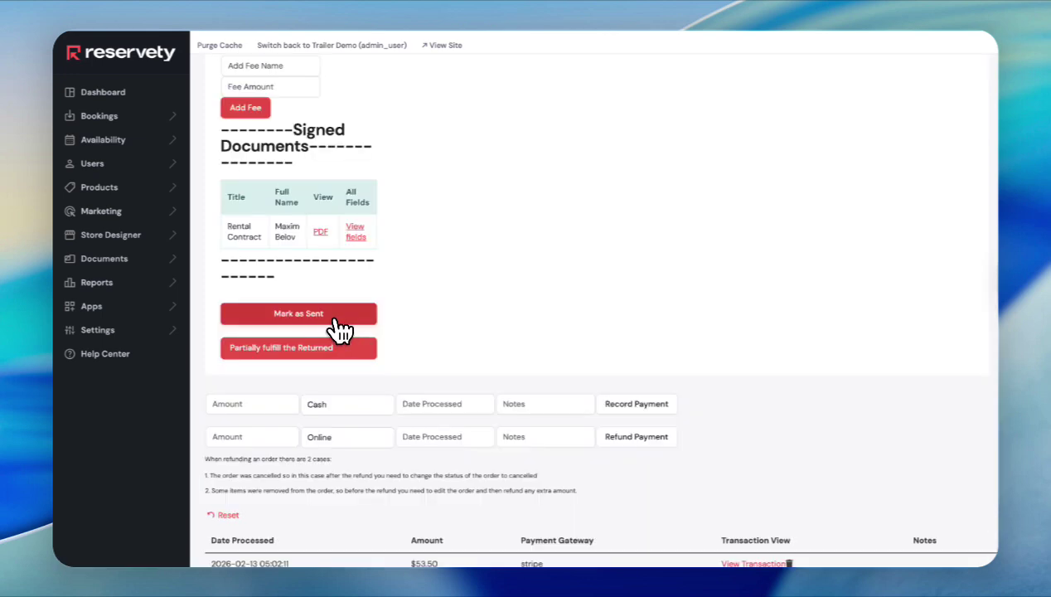
{"action": "left_click", "coordinate": [338, 328]}
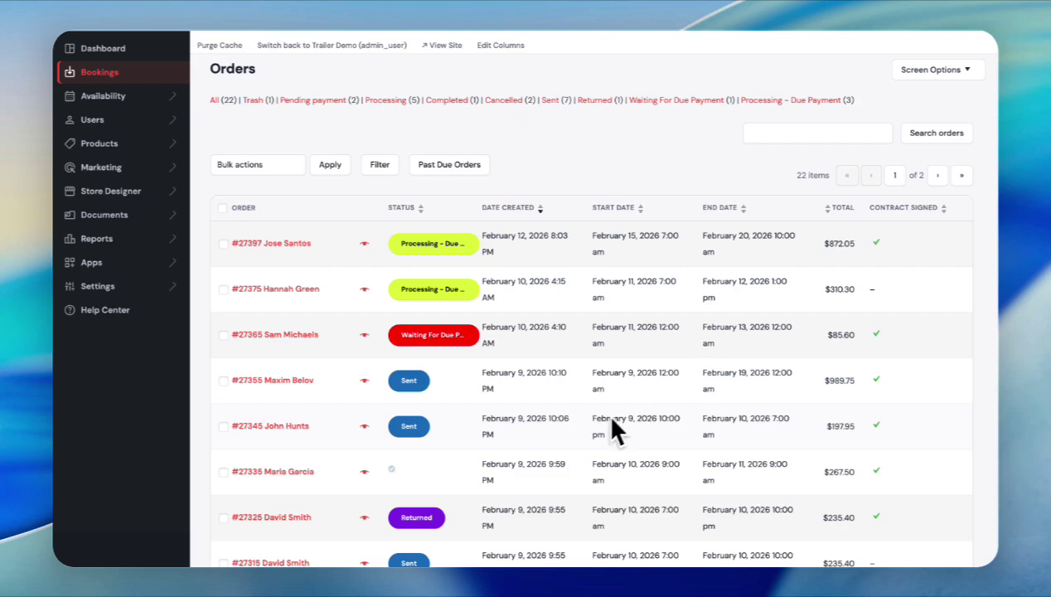
- Open trailer order #27345 and expand its Security Deposit panel
{"action": "scroll", "coordinate": [521, 470], "scroll_direction": "down", "scroll_amount": 2}
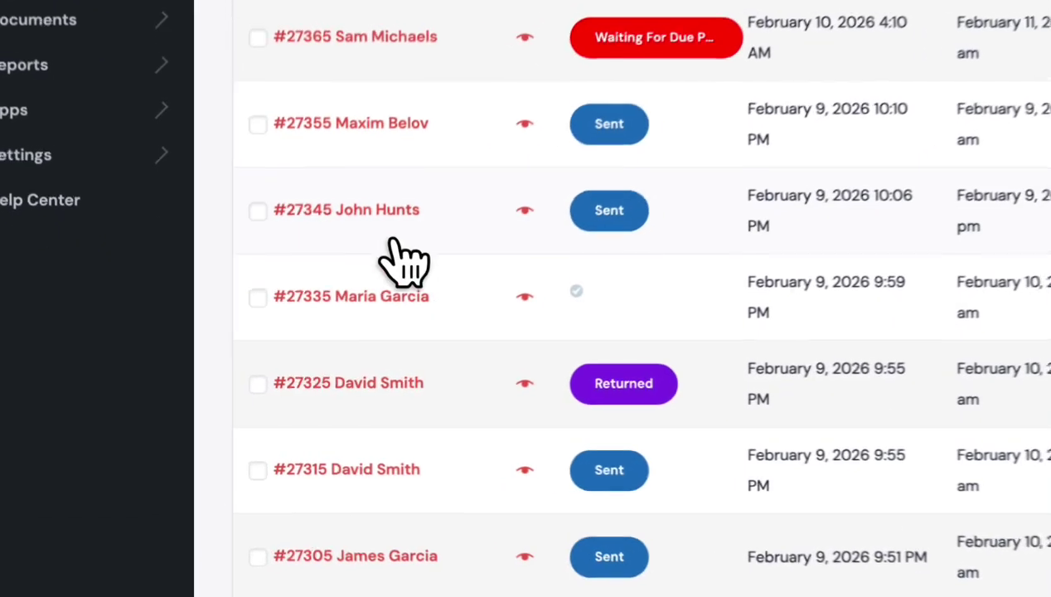
{"action": "left_click", "coordinate": [401, 202]}
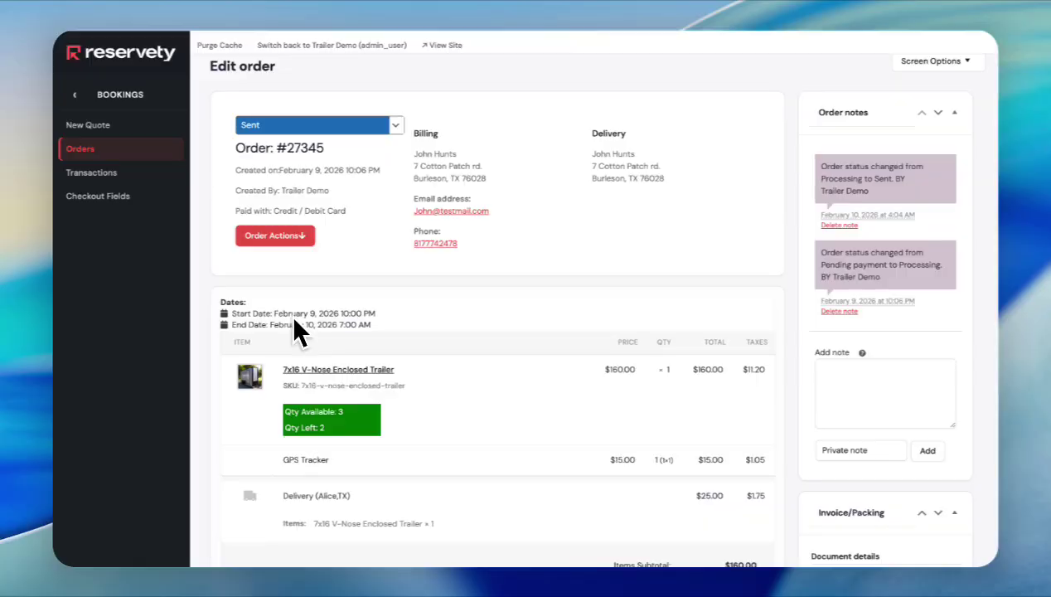
{"action": "scroll", "coordinate": [489, 412], "scroll_direction": "down", "scroll_amount": 10}
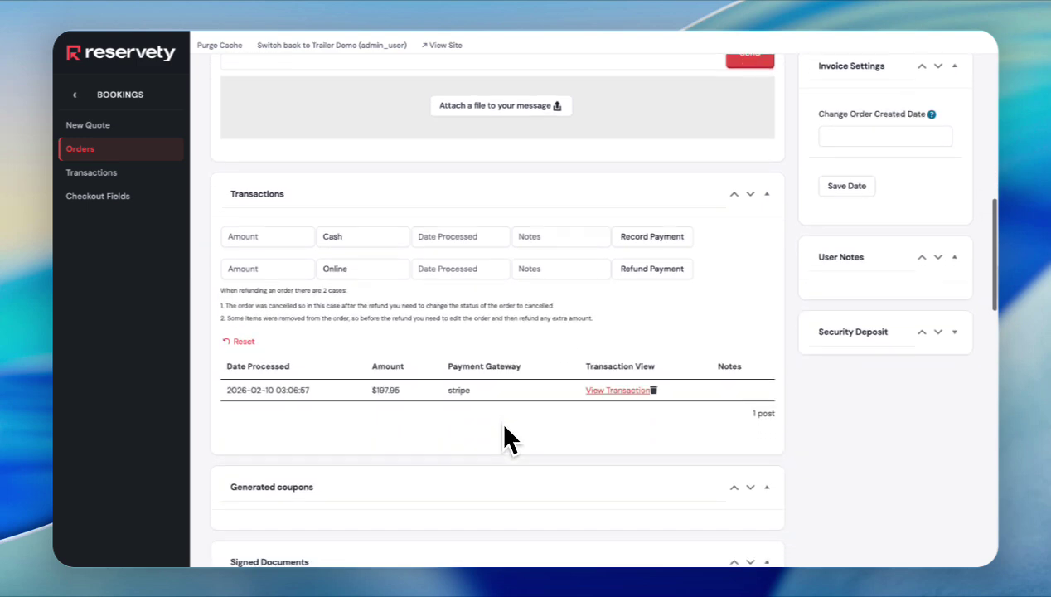
{"action": "left_click", "coordinate": [953, 331]}
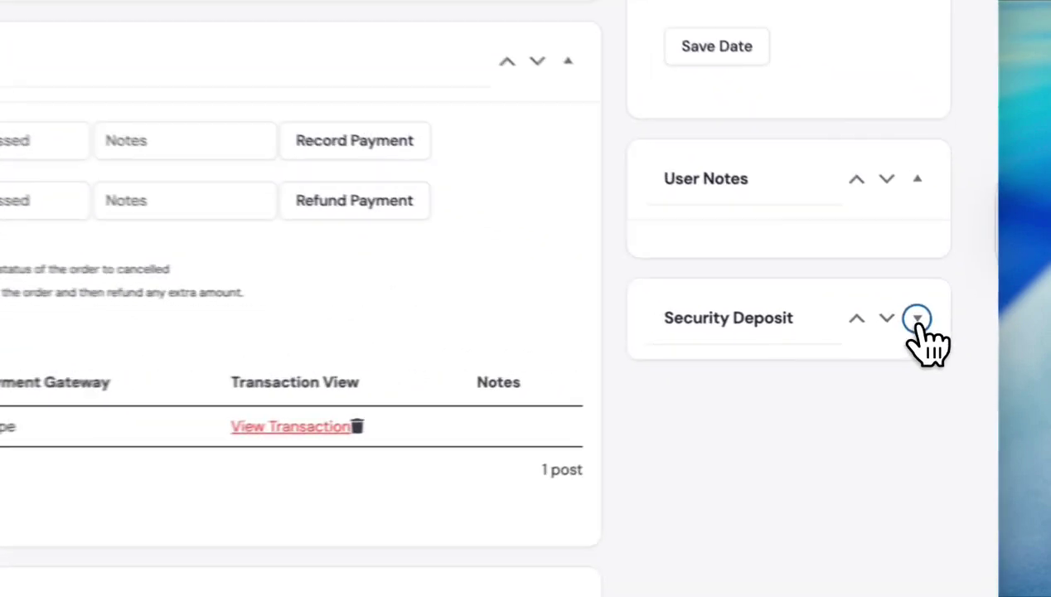
{"action": "scroll", "coordinate": [911, 369], "scroll_direction": "down", "scroll_amount": 3}
- Capture a $100 security deposit and acknowledge the confirmation alert
{"action": "left_click", "coordinate": [728, 228]}
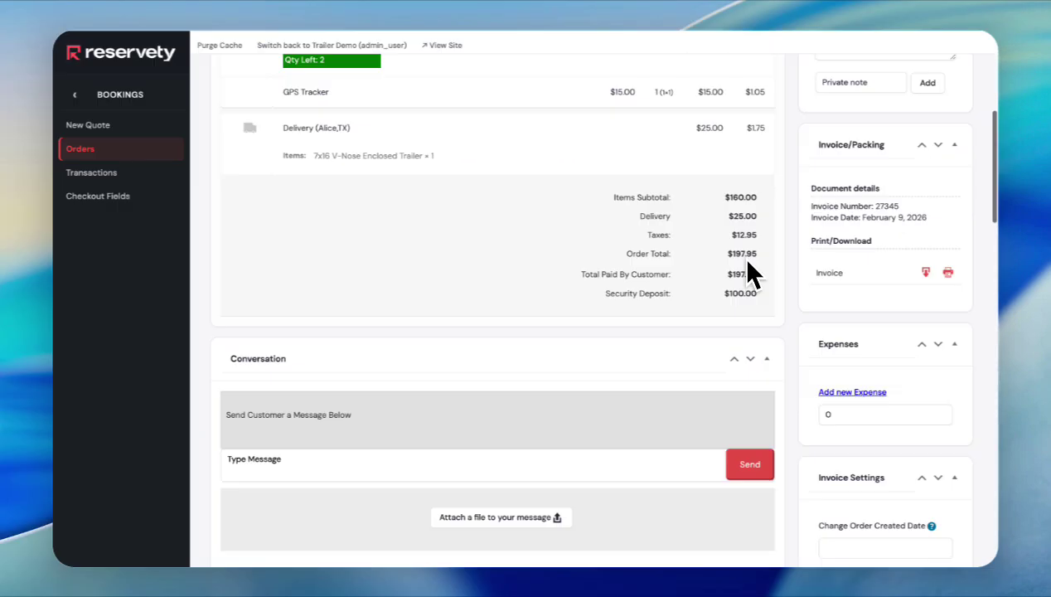
{"action": "scroll", "coordinate": [751, 271], "scroll_direction": "down", "scroll_amount": 1}
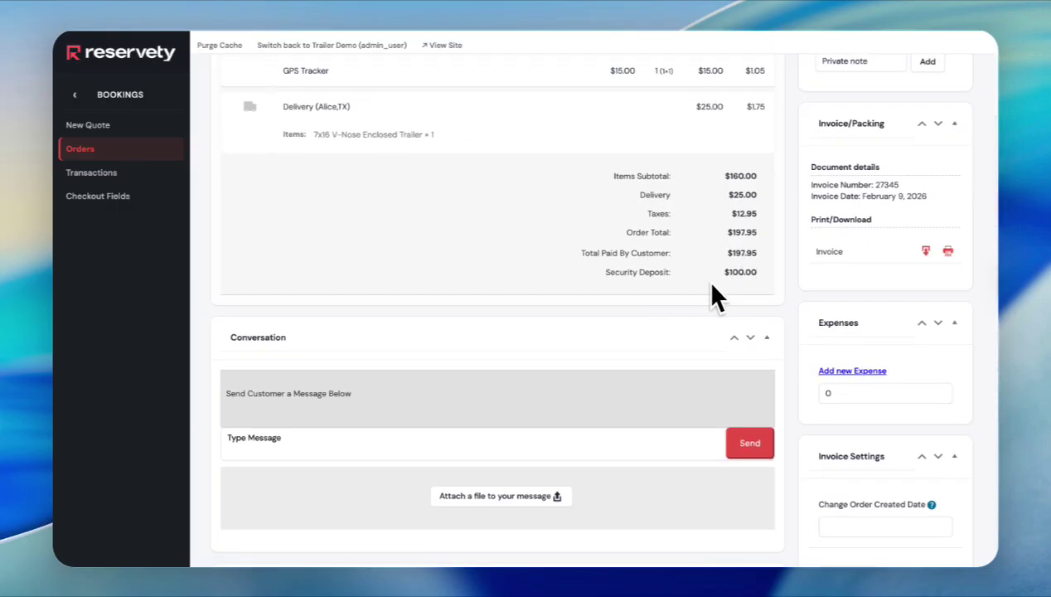
{"action": "scroll", "coordinate": [743, 277], "scroll_direction": "down", "scroll_amount": 3}
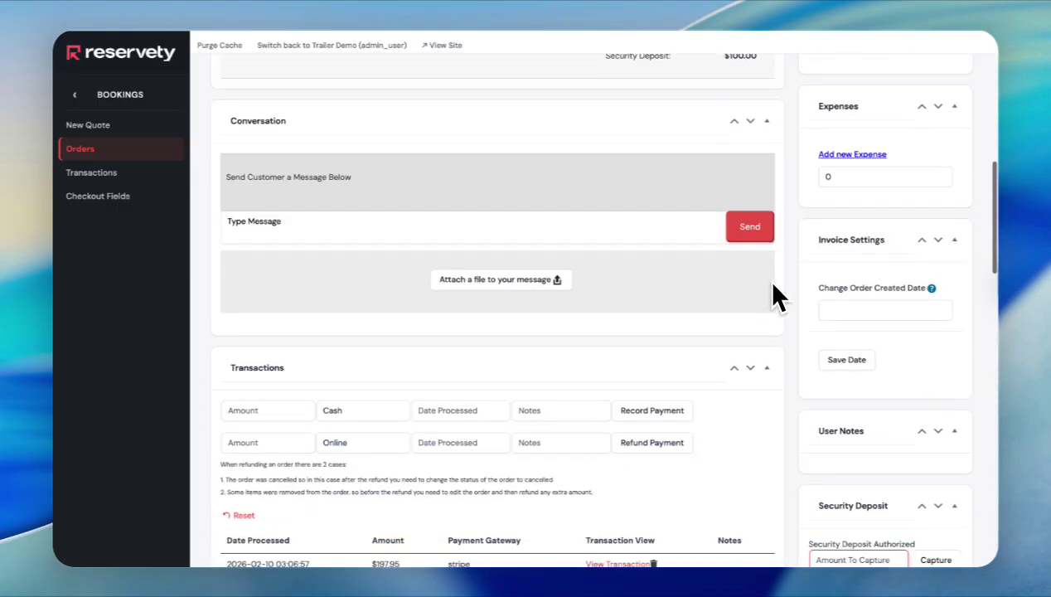
{"action": "scroll", "coordinate": [842, 303], "scroll_direction": "down", "scroll_amount": 4}
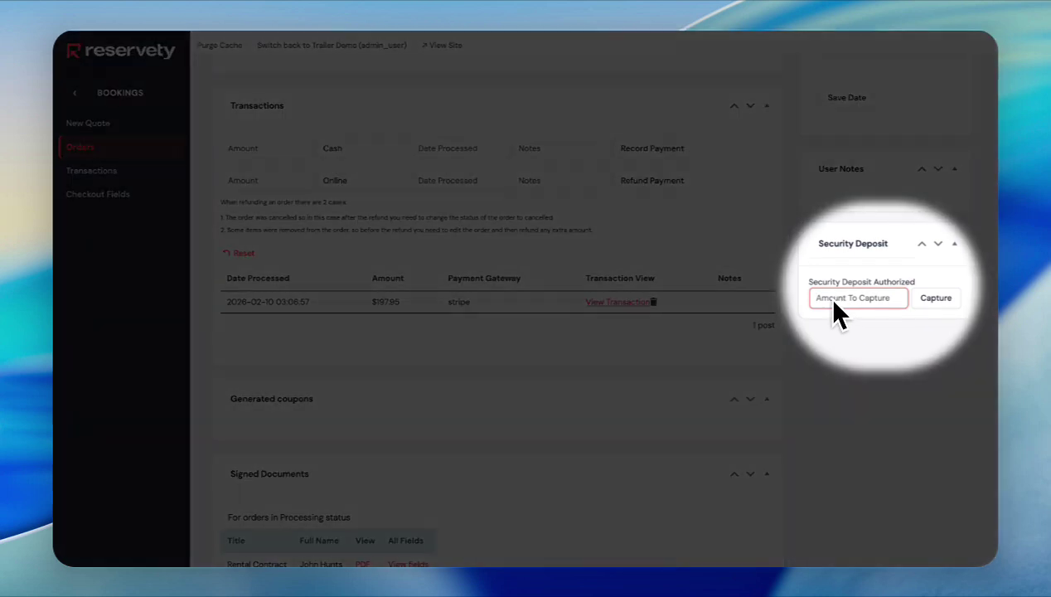
{"action": "type", "text": "100"}
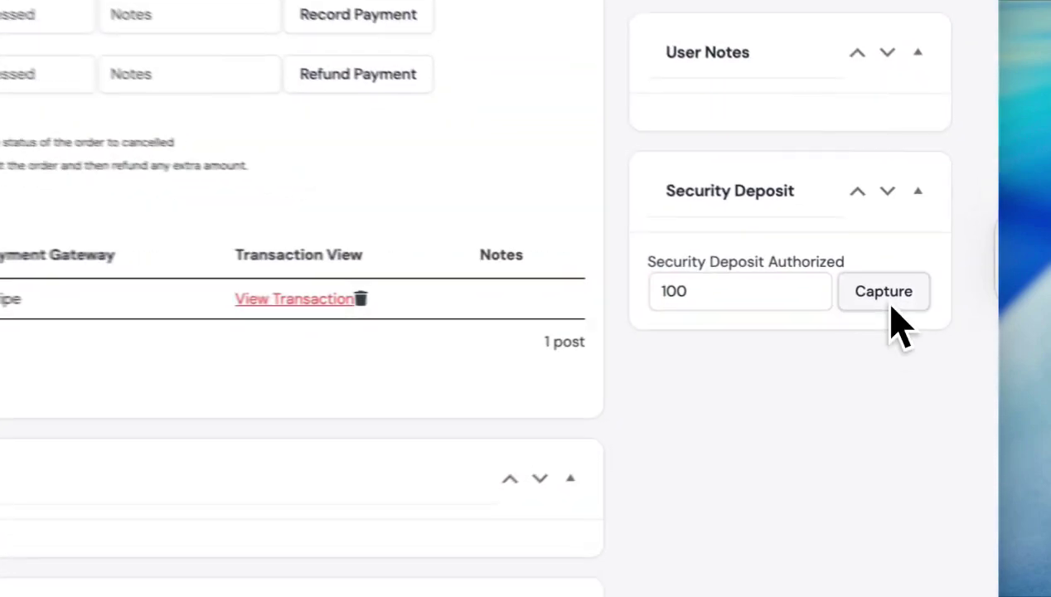
{"action": "left_click", "coordinate": [935, 297]}
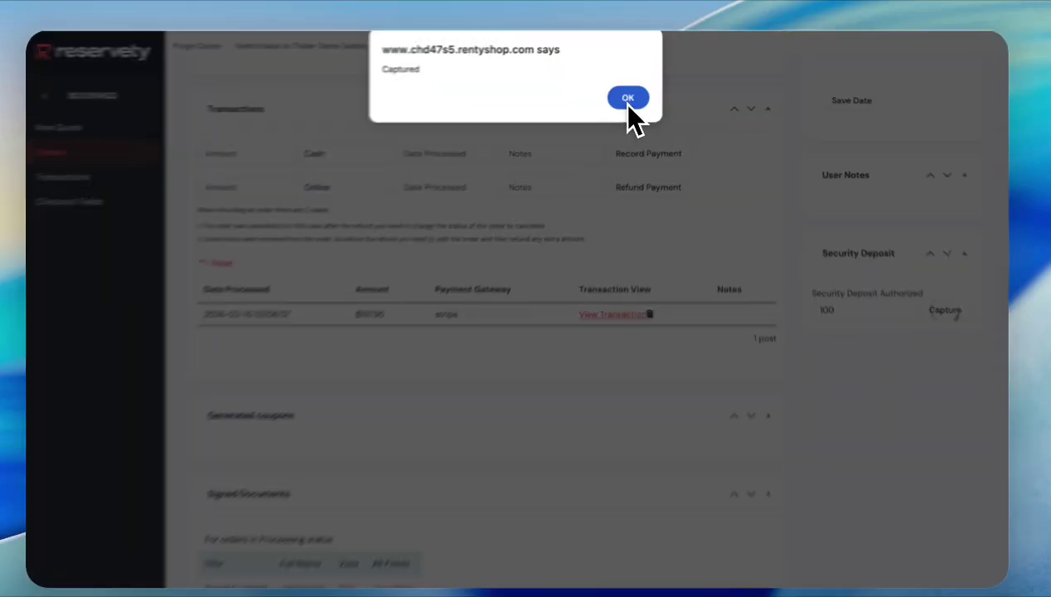
{"action": "left_click", "coordinate": [628, 99]}
{"action": "scroll", "coordinate": [683, 290], "scroll_direction": "down", "scroll_amount": 10}
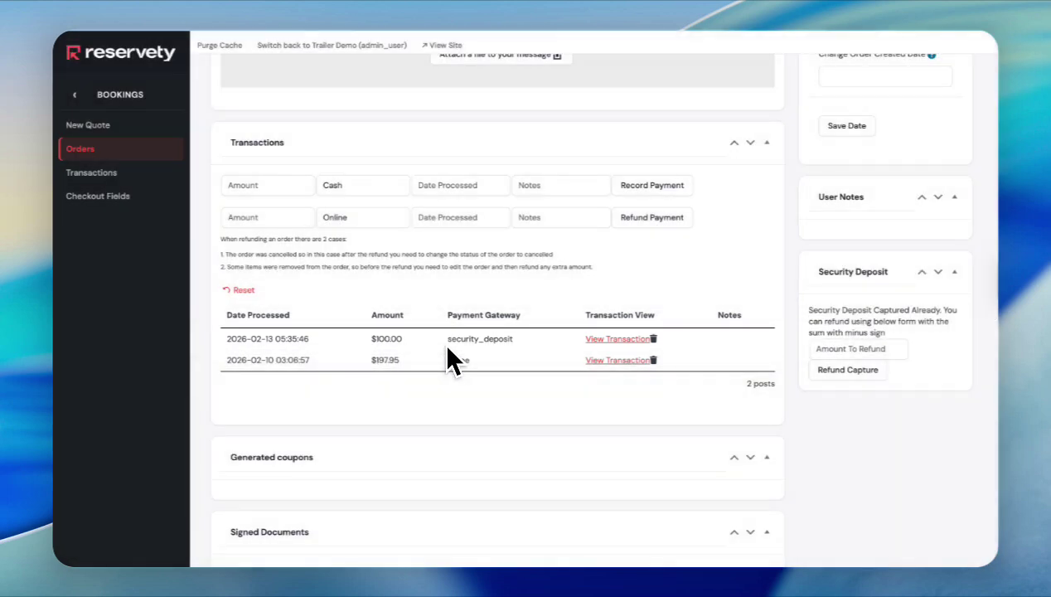
{"action": "scroll", "coordinate": [502, 317], "scroll_direction": "up", "scroll_amount": 15}
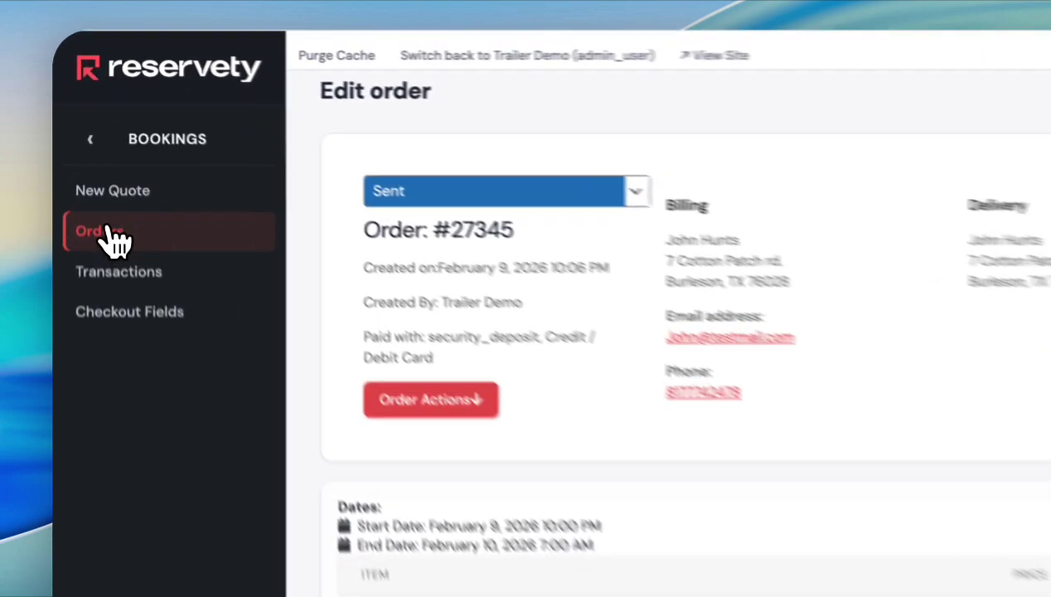
- Bulk-mark the $197.95 order #27345 as completed from the Orders list
{"action": "left_click", "coordinate": [84, 151]}
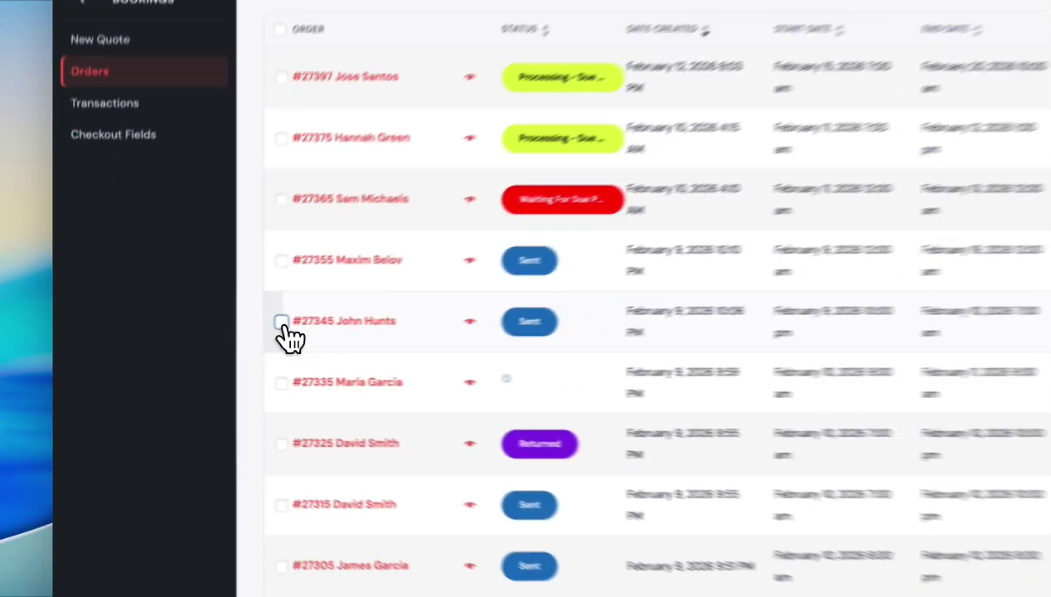
{"action": "left_click", "coordinate": [282, 321]}
{"action": "left_click", "coordinate": [299, 83]}
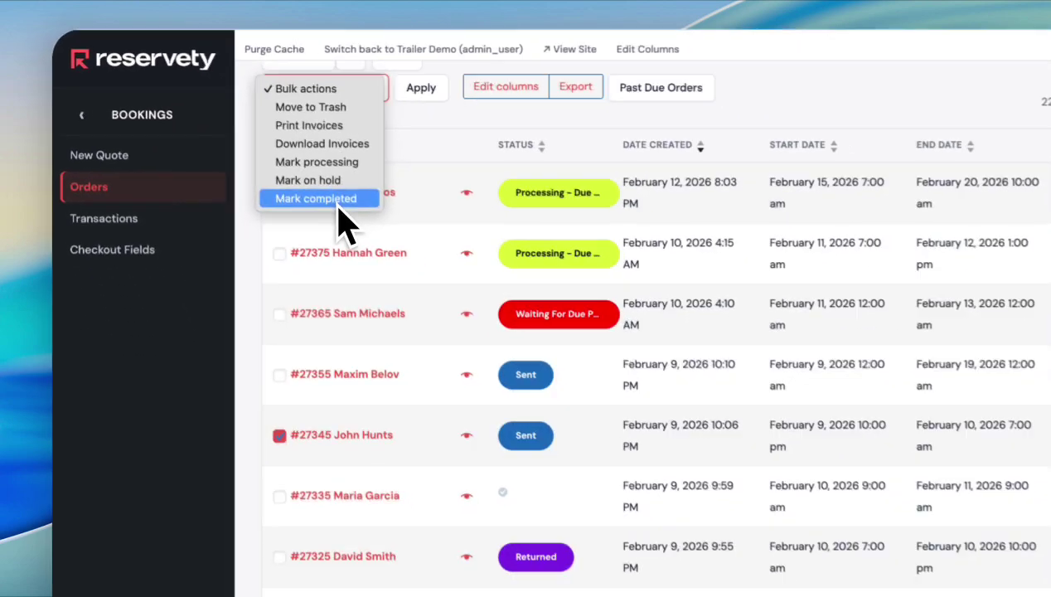
{"action": "left_click", "coordinate": [484, 290]}
{"action": "left_click", "coordinate": [607, 118]}
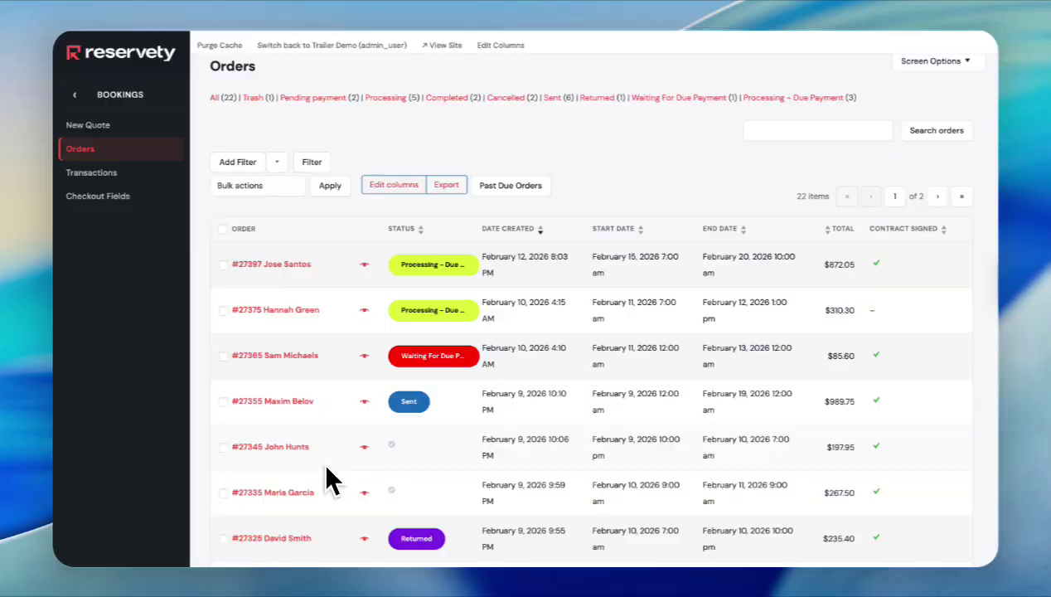
{"action": "mouse_move", "coordinate": [393, 444]}
{"action": "scroll", "coordinate": [420, 445], "scroll_direction": "down", "scroll_amount": 1}
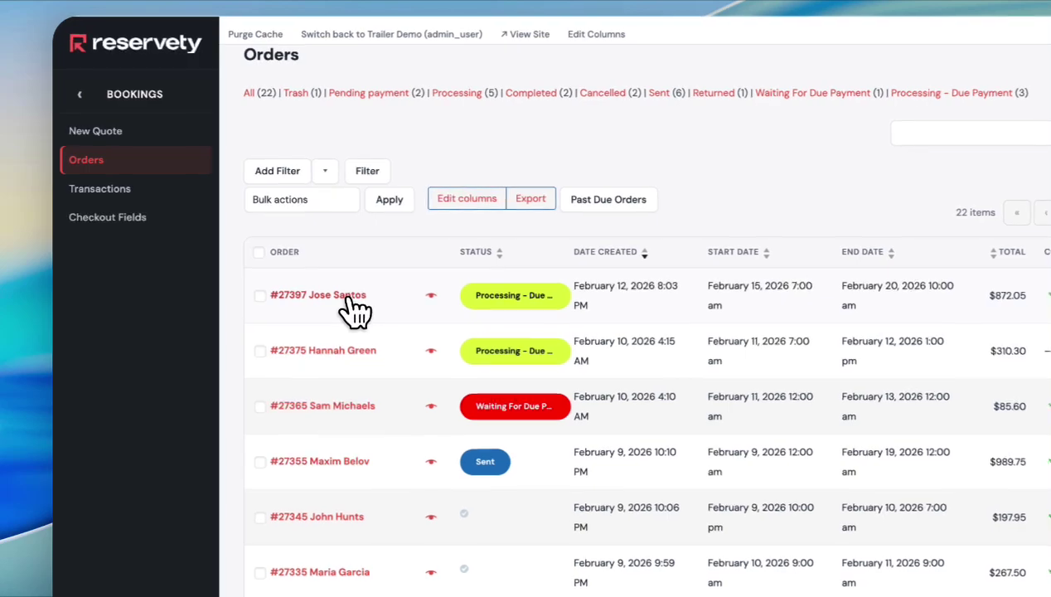
- Change the February 12 V-Nose trailer order's rental end date to February 25, 2026
{"action": "left_click", "coordinate": [350, 300]}
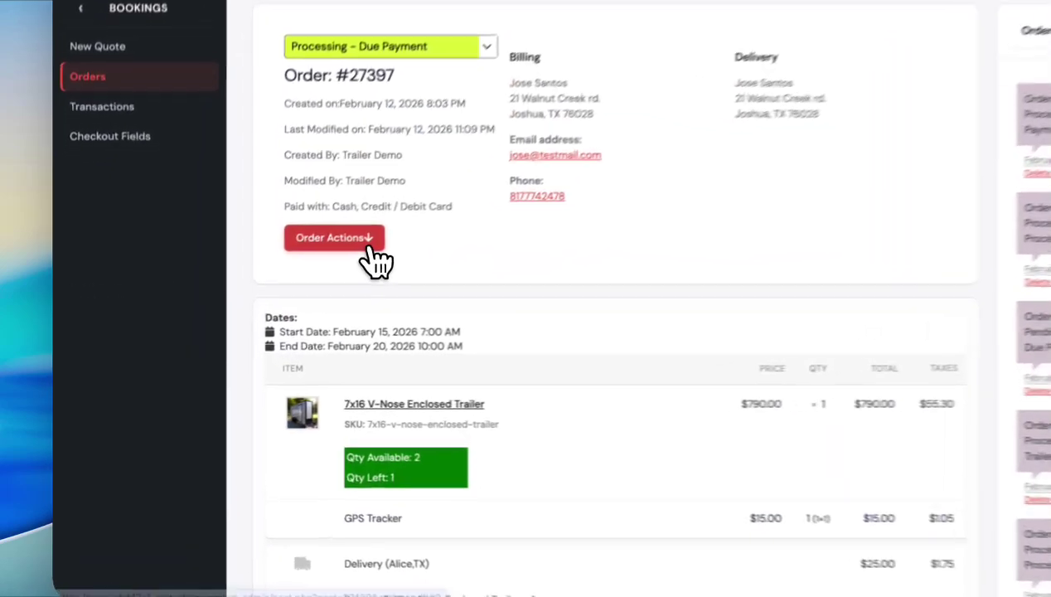
{"action": "left_click", "coordinate": [364, 242]}
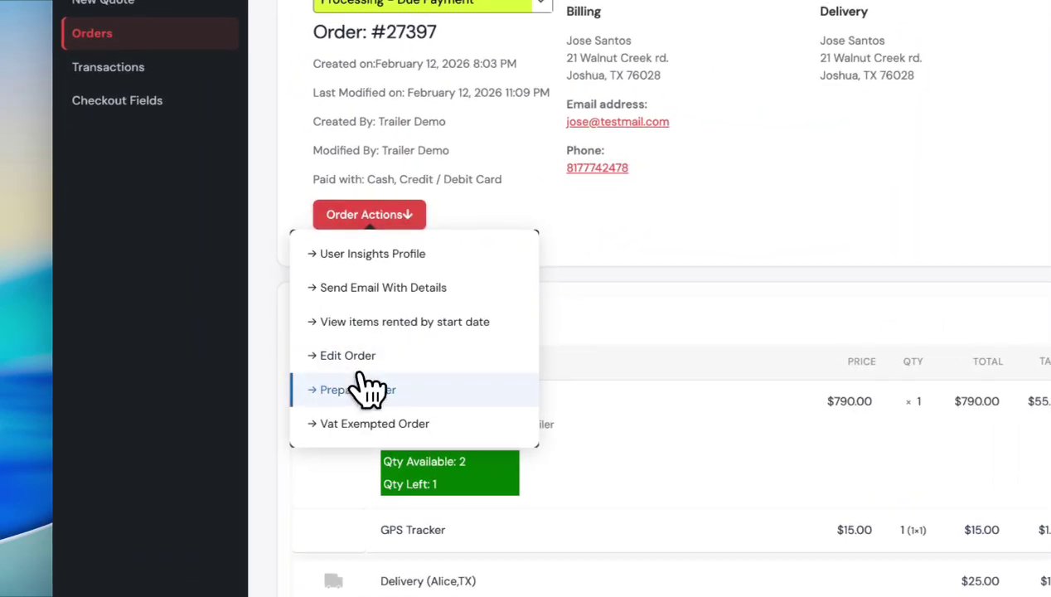
{"action": "left_click", "coordinate": [321, 377]}
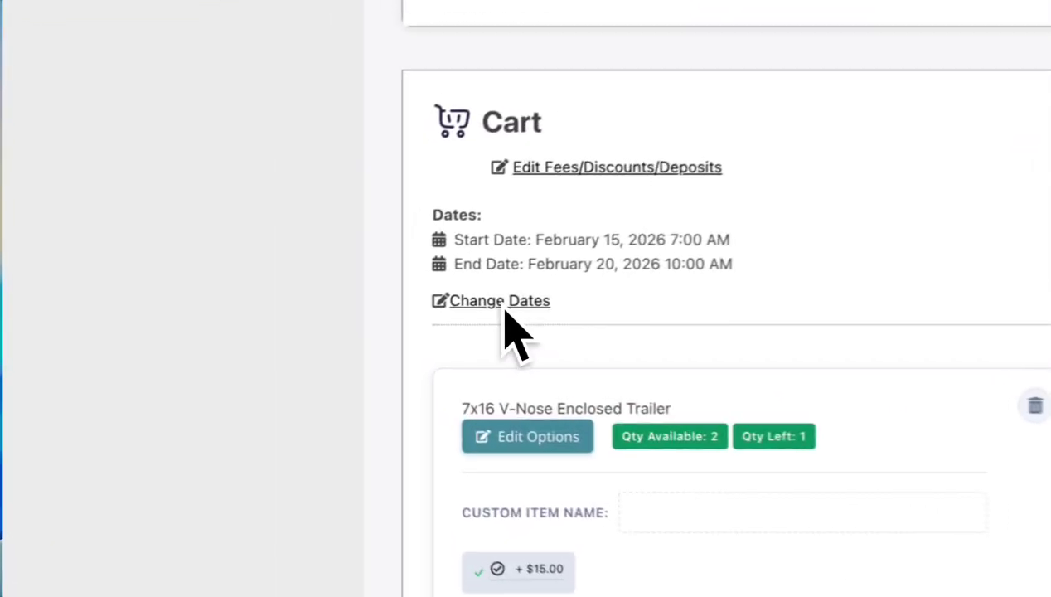
{"action": "left_click", "coordinate": [316, 326]}
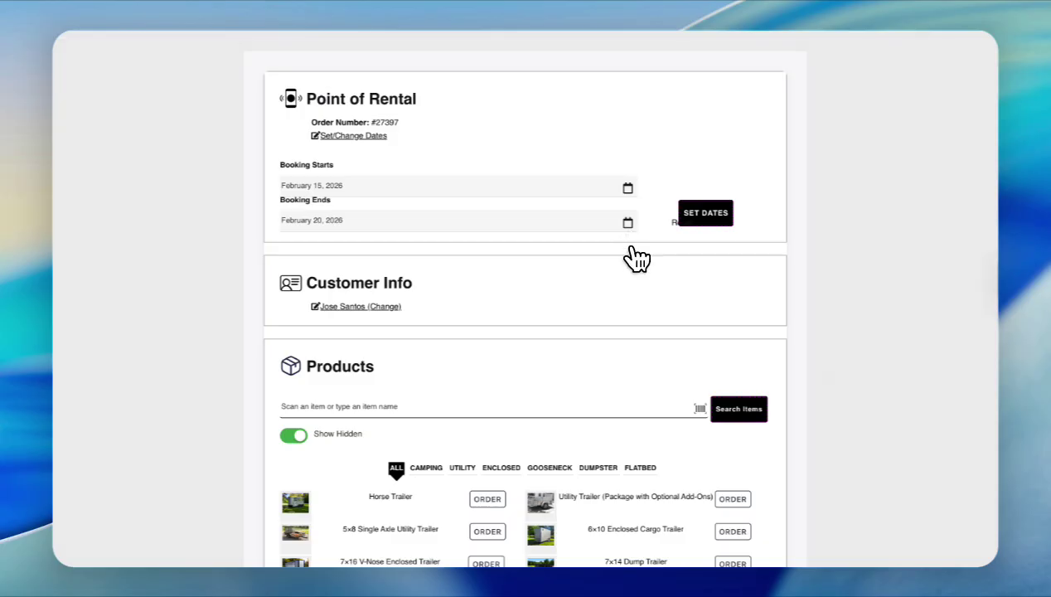
{"action": "left_click", "coordinate": [627, 223]}
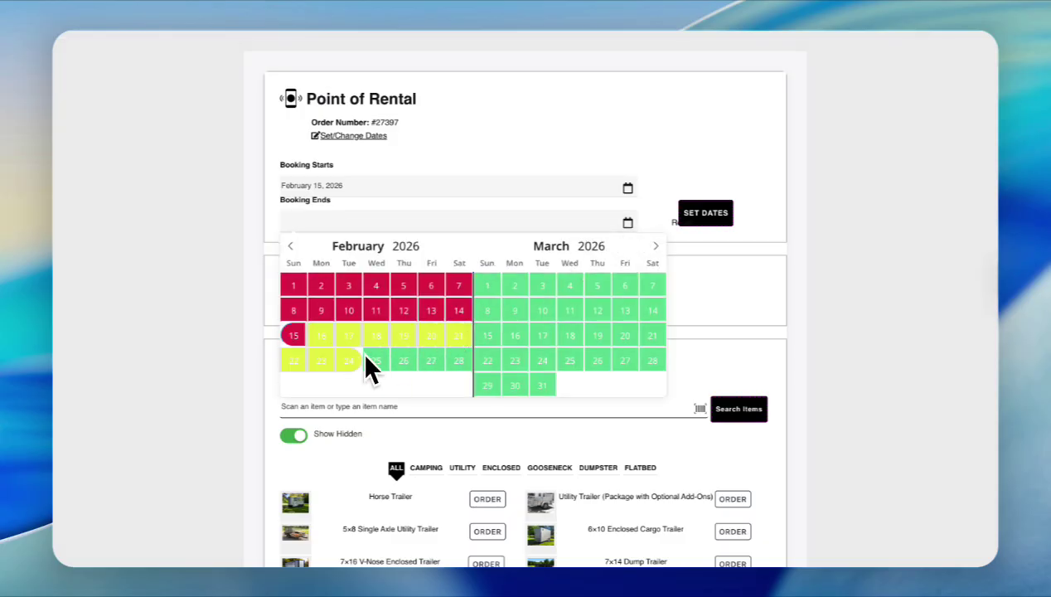
{"action": "left_click", "coordinate": [328, 364]}
{"action": "left_click", "coordinate": [706, 216]}
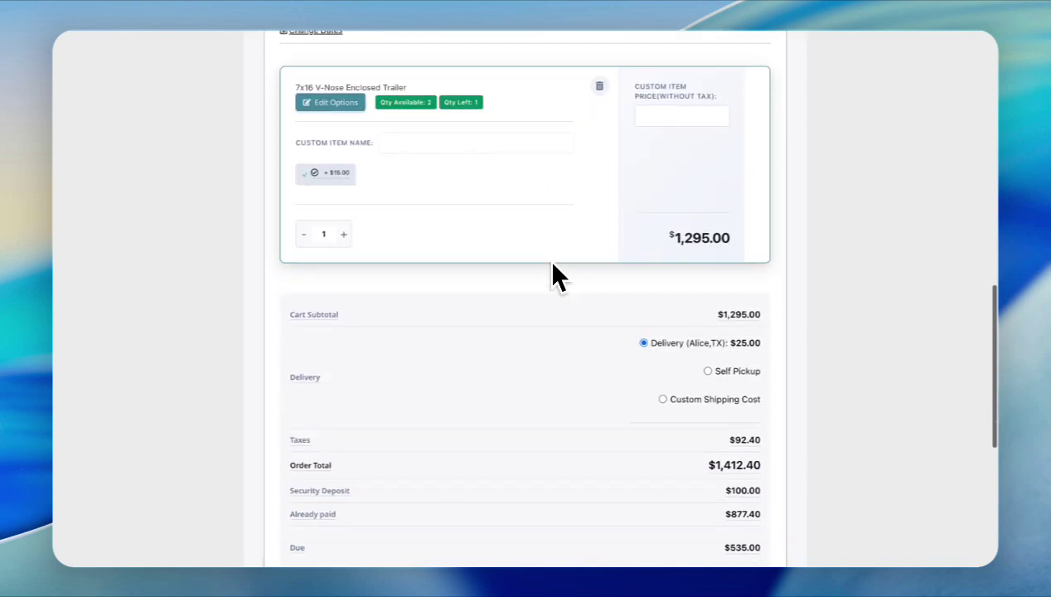
- Clear the prefilled Amount Paid and save the order at a $1,412.40 total
{"action": "scroll", "coordinate": [556, 276], "scroll_direction": "down", "scroll_amount": 2}
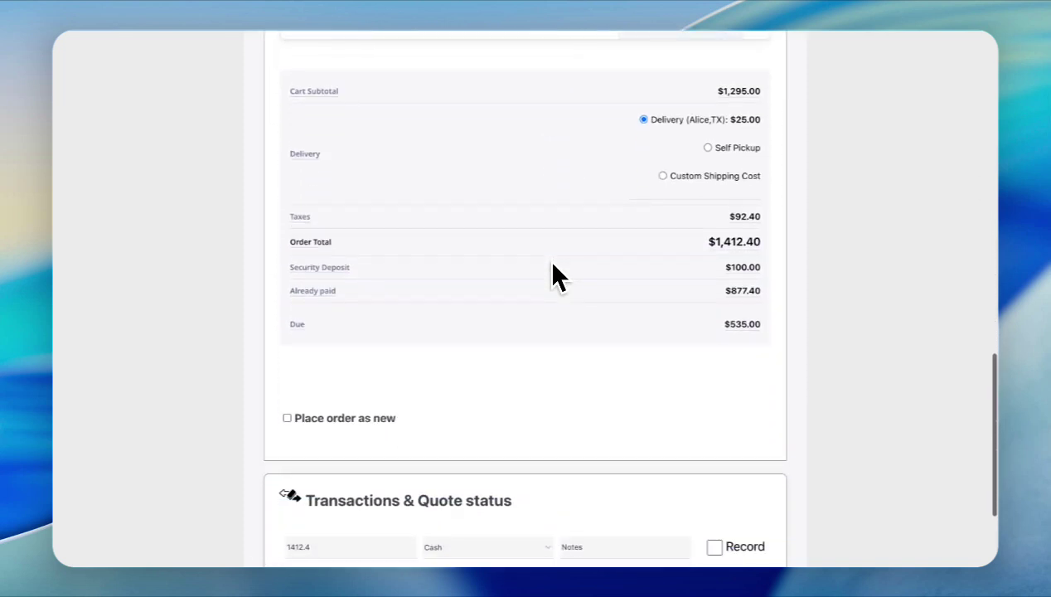
{"action": "scroll", "coordinate": [555, 275], "scroll_direction": "down", "scroll_amount": 1}
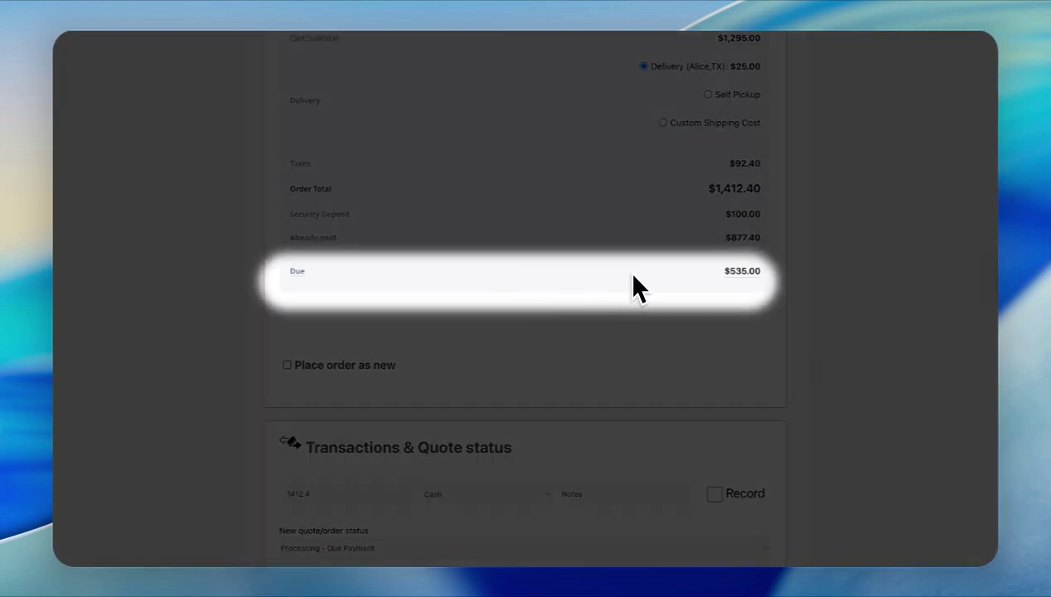
{"action": "scroll", "coordinate": [630, 313], "scroll_direction": "down", "scroll_amount": 1}
{"action": "scroll", "coordinate": [623, 313], "scroll_direction": "down", "scroll_amount": 2}
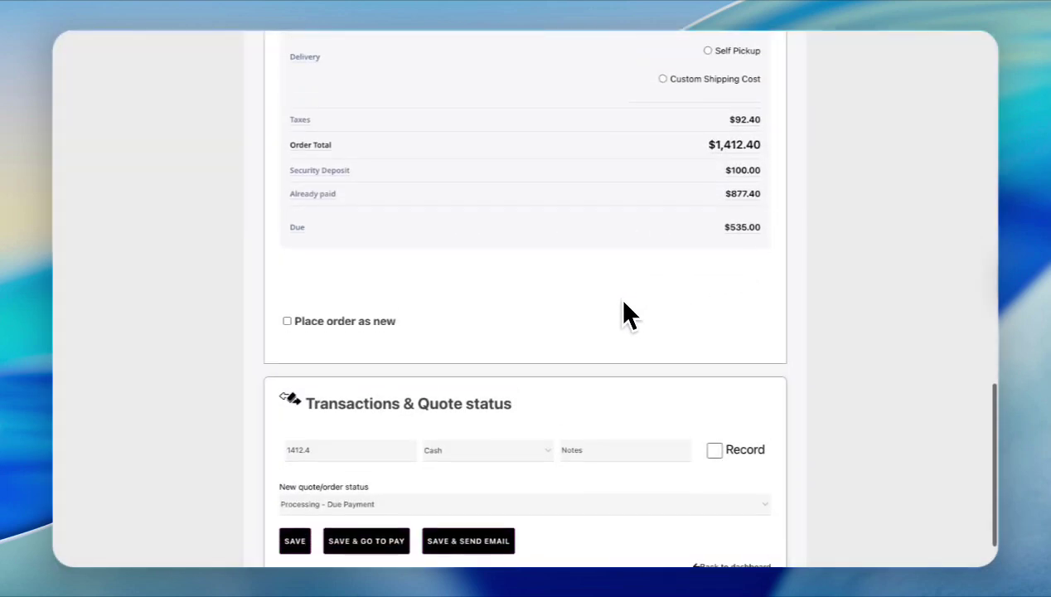
{"action": "double_click", "coordinate": [259, 393]}
{"action": "key", "text": "BackSpace"}
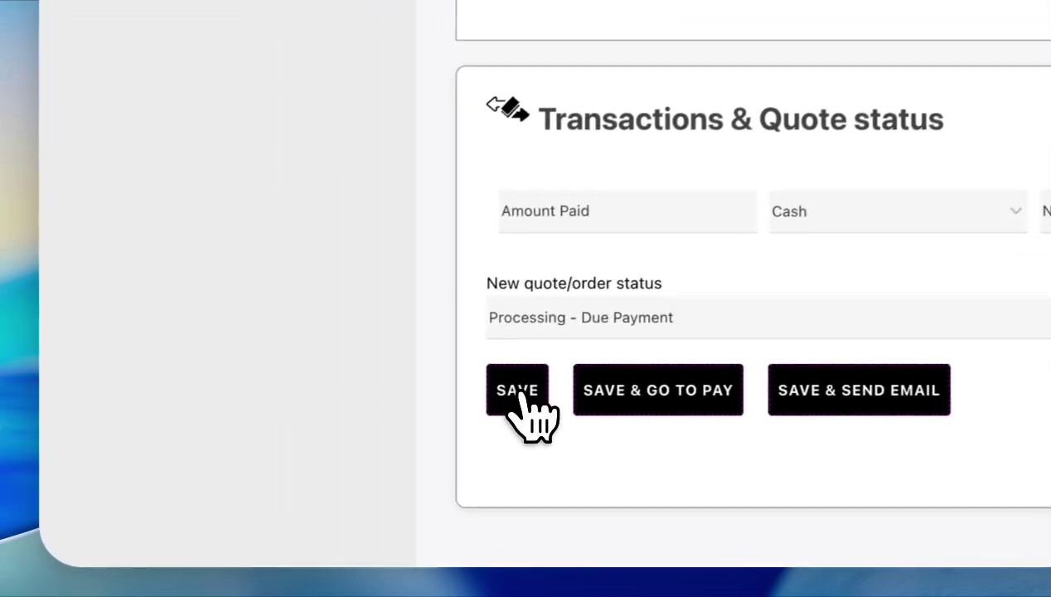
{"action": "left_click", "coordinate": [520, 397]}
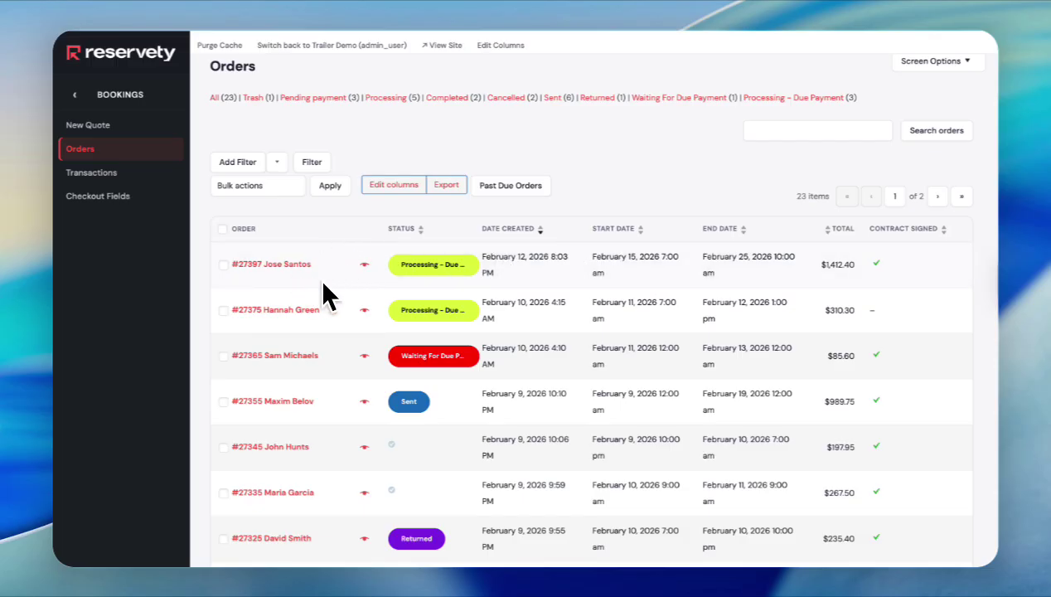
- Pay the $535.00 balance on the customer's behalf, then reopen the order to confirm $1,412.40 paid
{"action": "left_click", "coordinate": [292, 265]}
{"action": "scroll", "coordinate": [589, 435], "scroll_direction": "down", "scroll_amount": 3}
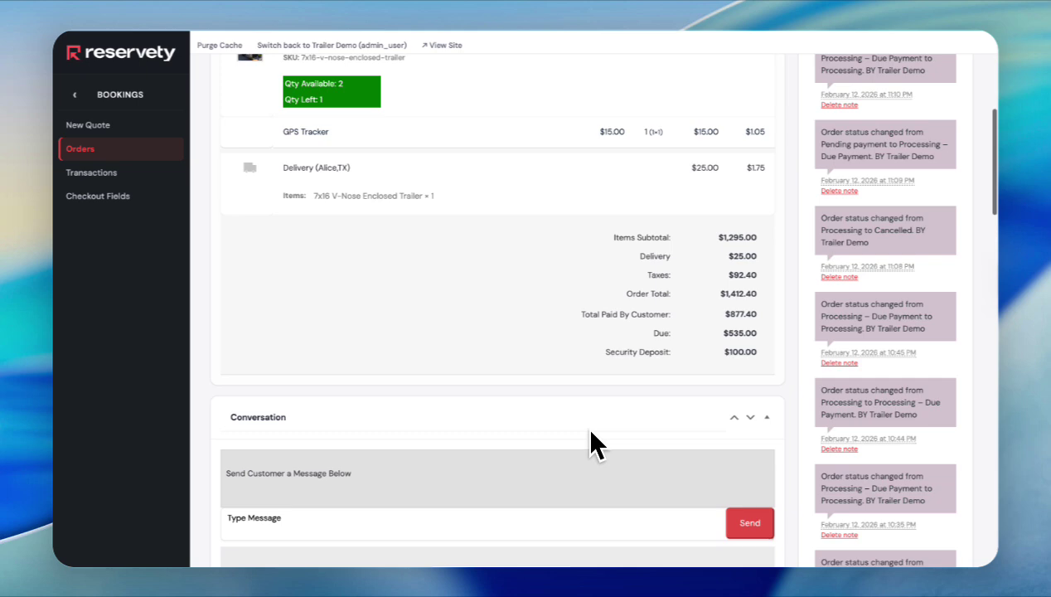
{"action": "scroll", "coordinate": [589, 439], "scroll_direction": "up", "scroll_amount": 1}
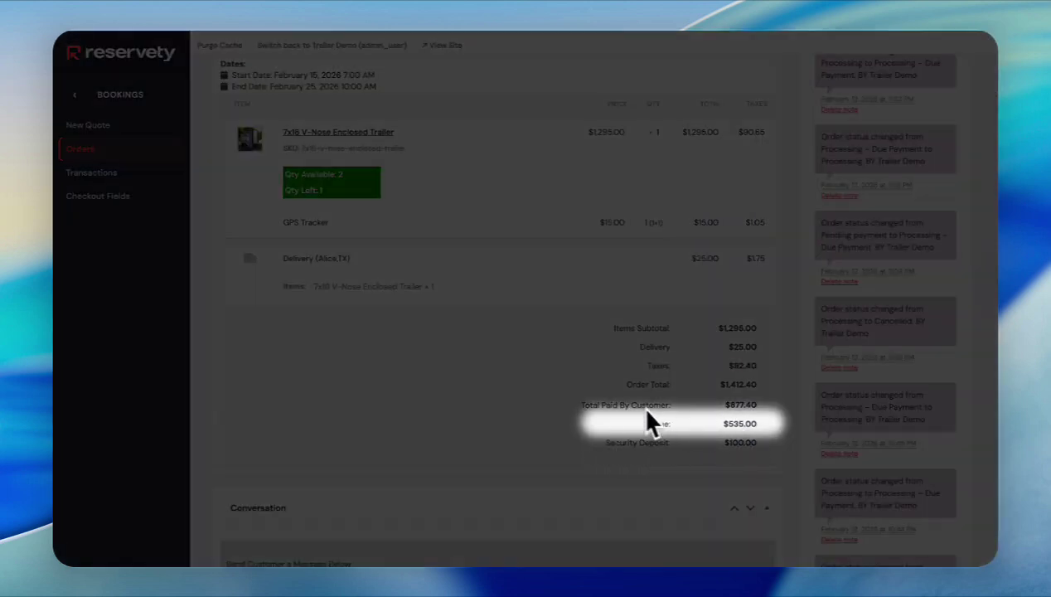
{"action": "scroll", "coordinate": [511, 387], "scroll_direction": "up", "scroll_amount": 5}
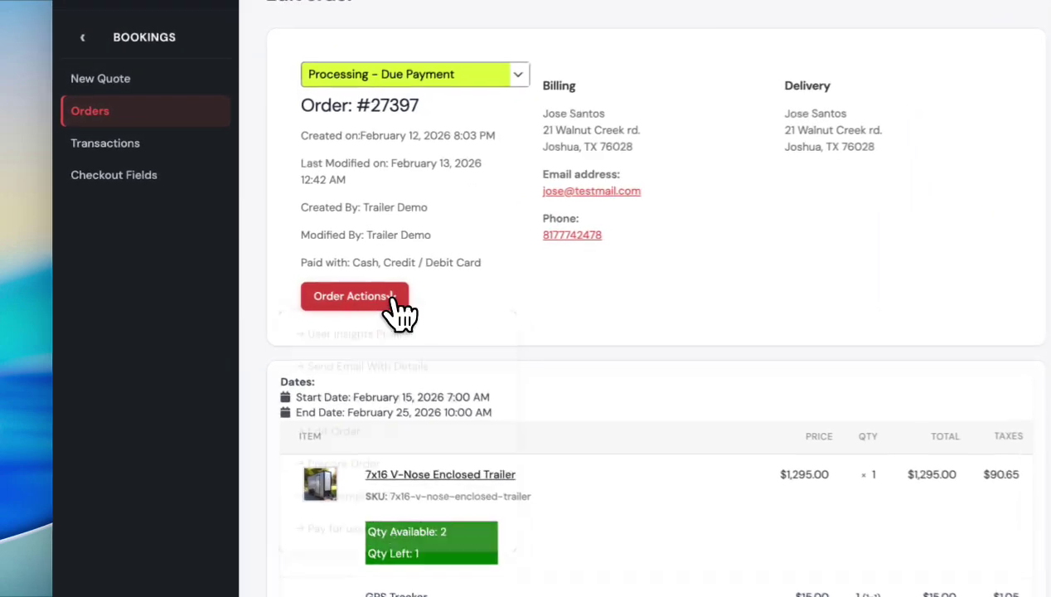
{"action": "left_click", "coordinate": [302, 288]}
{"action": "left_click", "coordinate": [284, 458]}
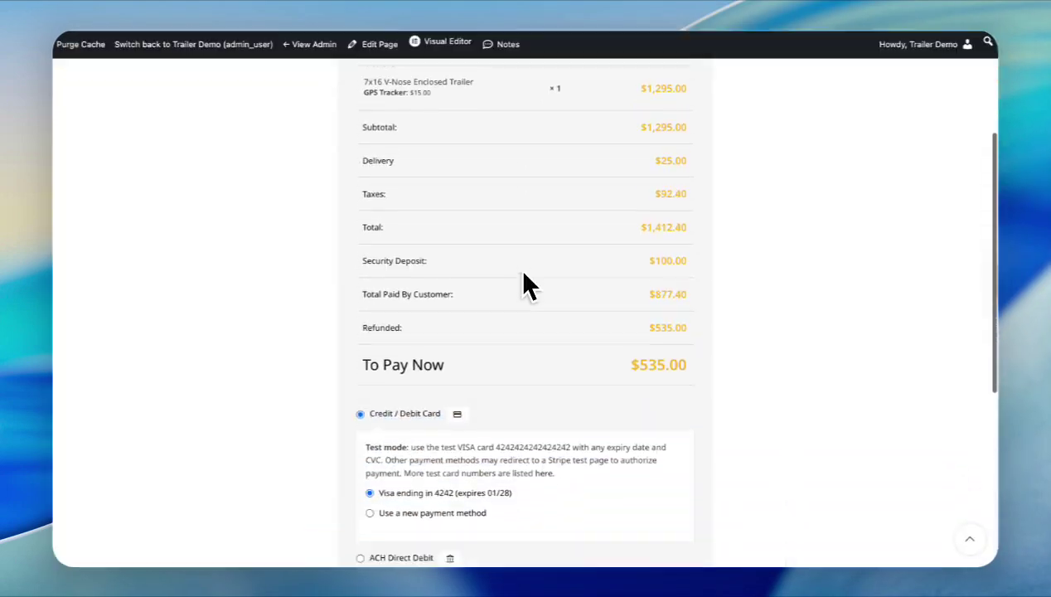
{"action": "scroll", "coordinate": [518, 267], "scroll_direction": "down", "scroll_amount": 3}
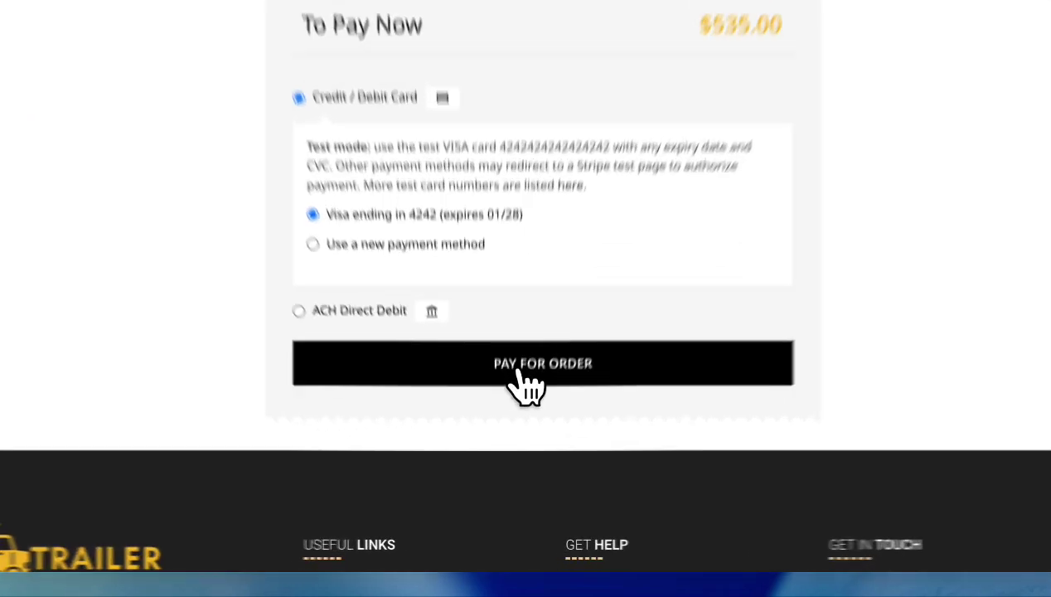
{"action": "left_click", "coordinate": [510, 435]}
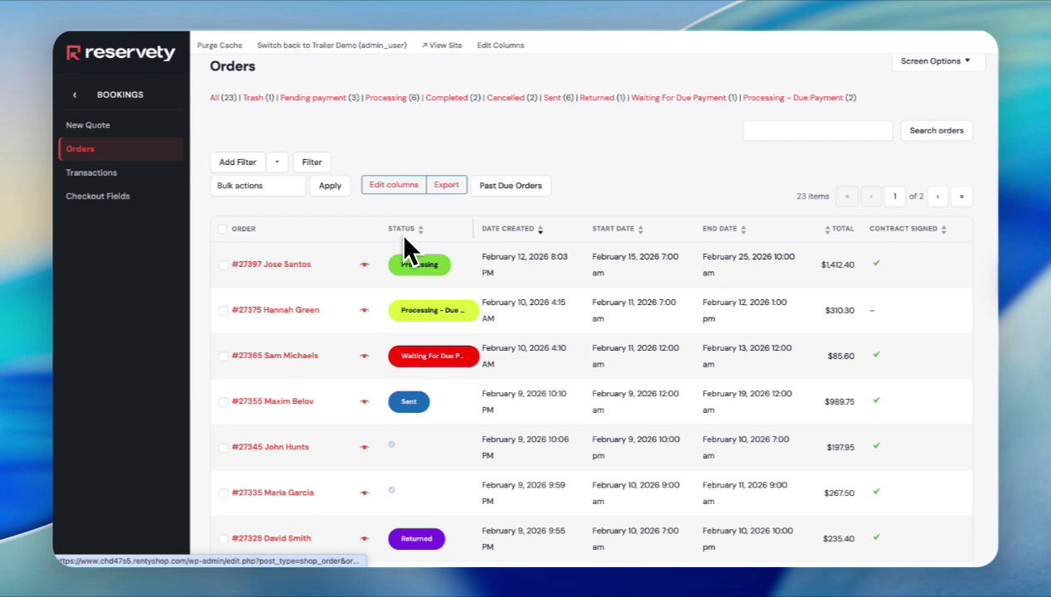
{"action": "left_click", "coordinate": [445, 261]}
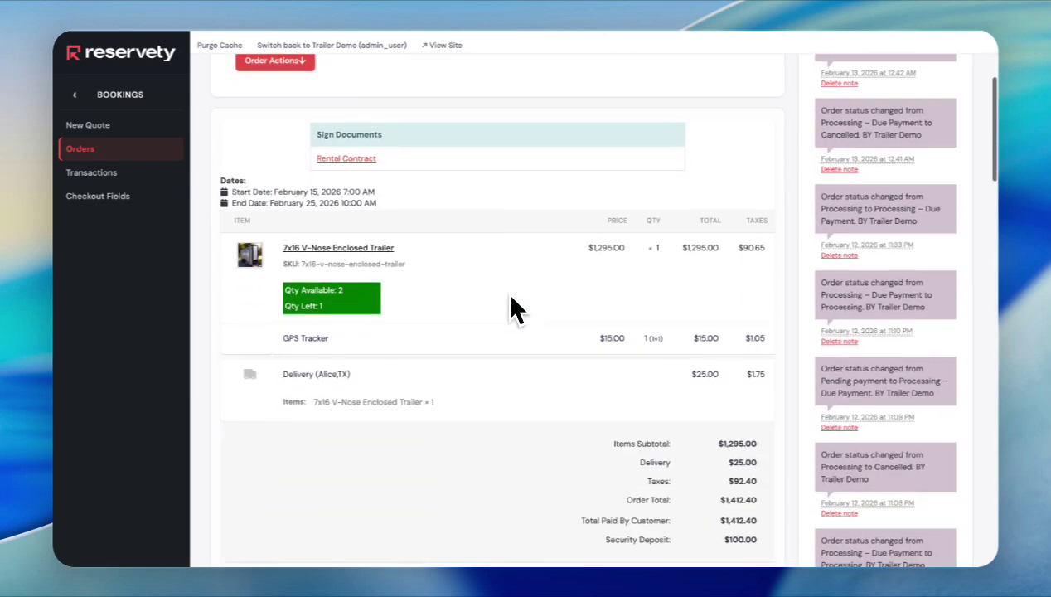
{"action": "scroll", "coordinate": [511, 296], "scroll_direction": "down", "scroll_amount": 3}
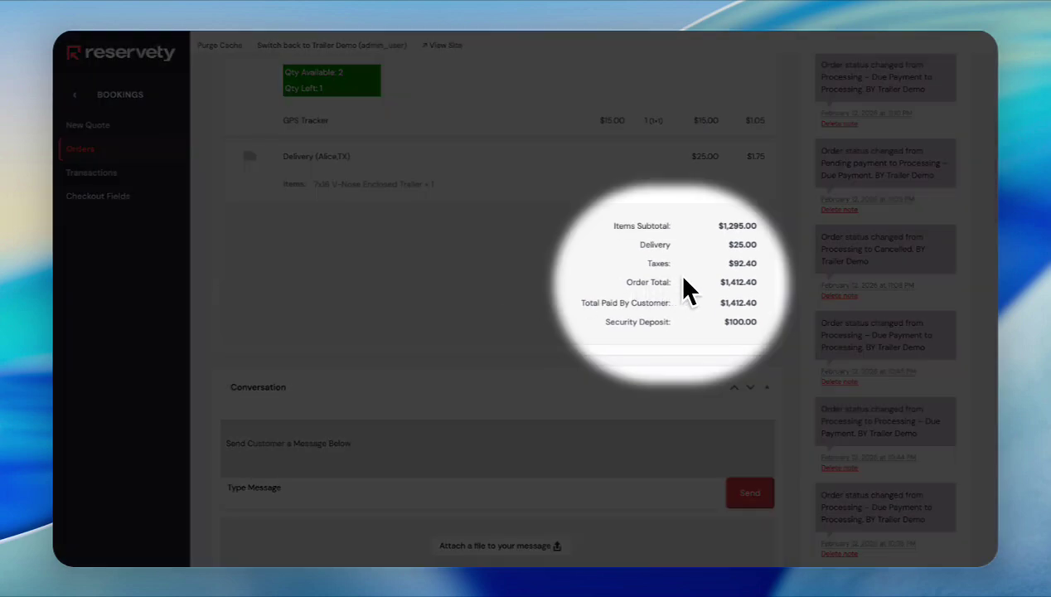